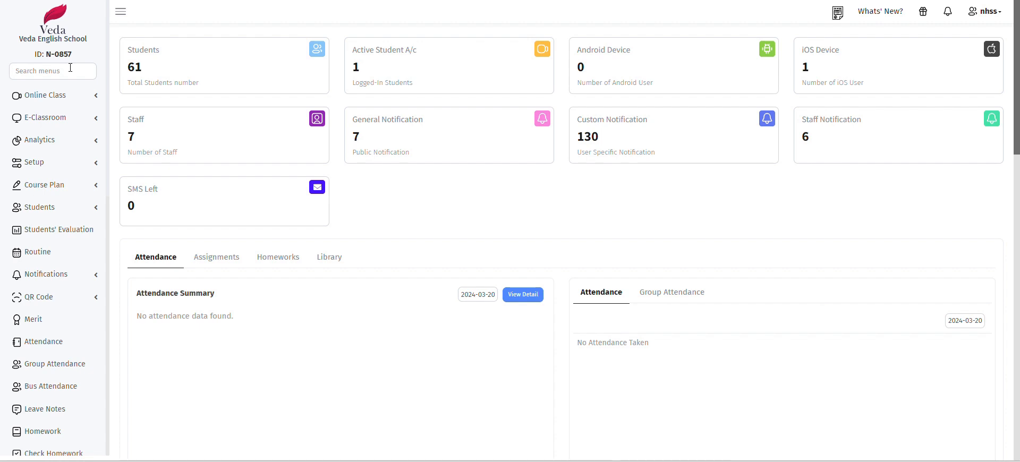
Filter the menus with 'staf', expand Staff, and open the Add Staff Detail form
{"action": "left_click", "coordinate": [70, 67]}
{"action": "type", "text": "staff"}
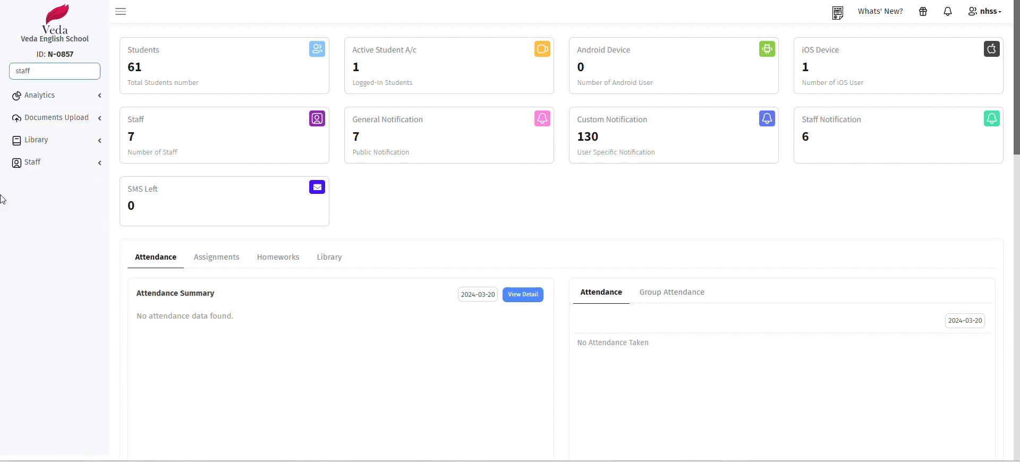
{"action": "left_click", "coordinate": [38, 165]}
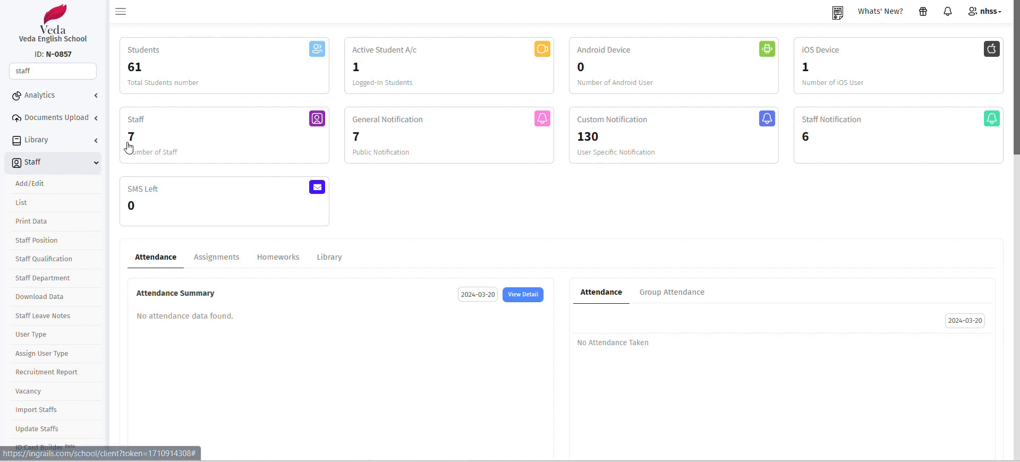
{"action": "left_click", "coordinate": [171, 139]}
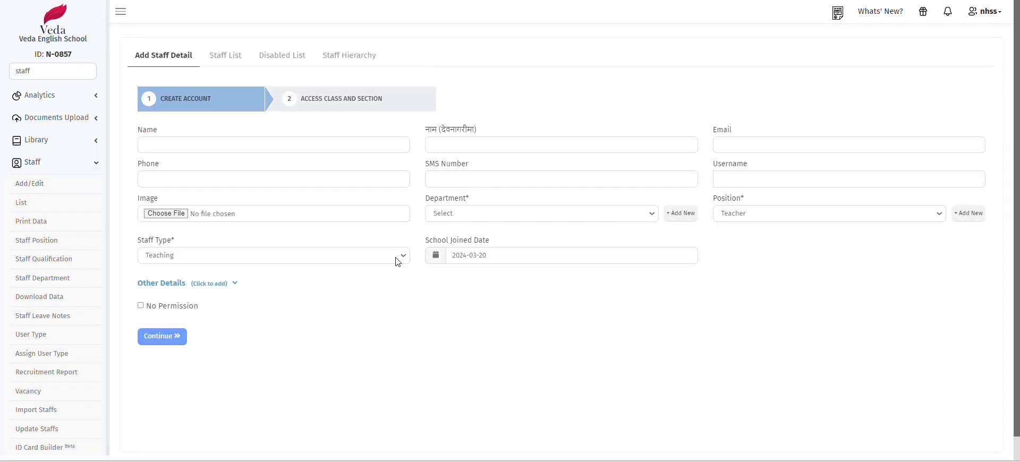
Enter the new staff member's name and username in the form
{"action": "left_click", "coordinate": [237, 143]}
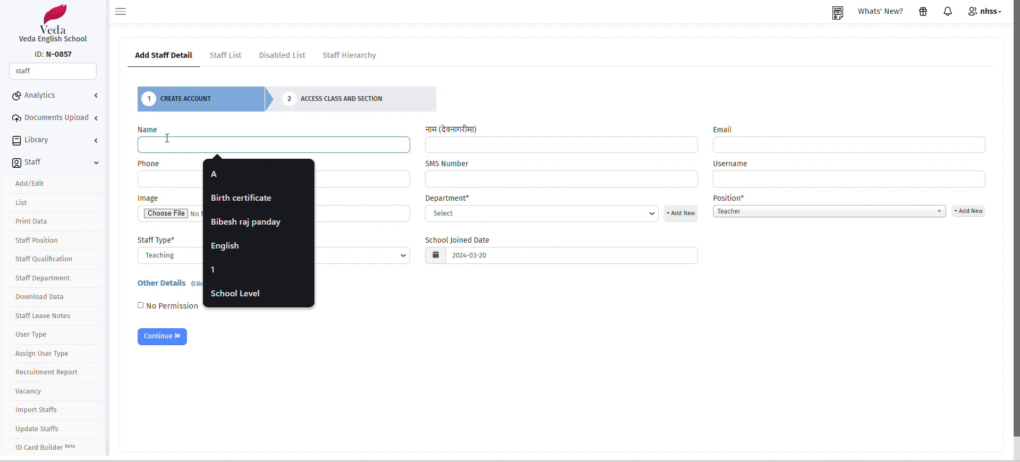
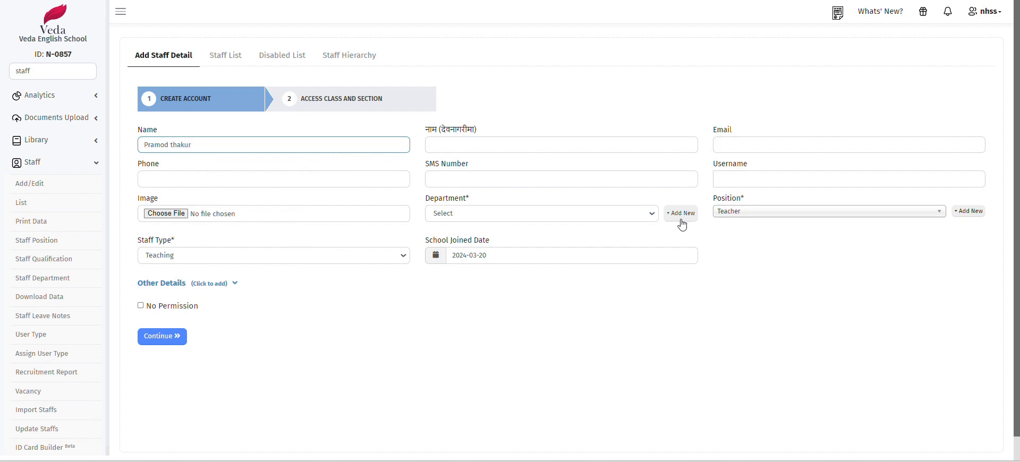
{"action": "left_click", "coordinate": [732, 185]}
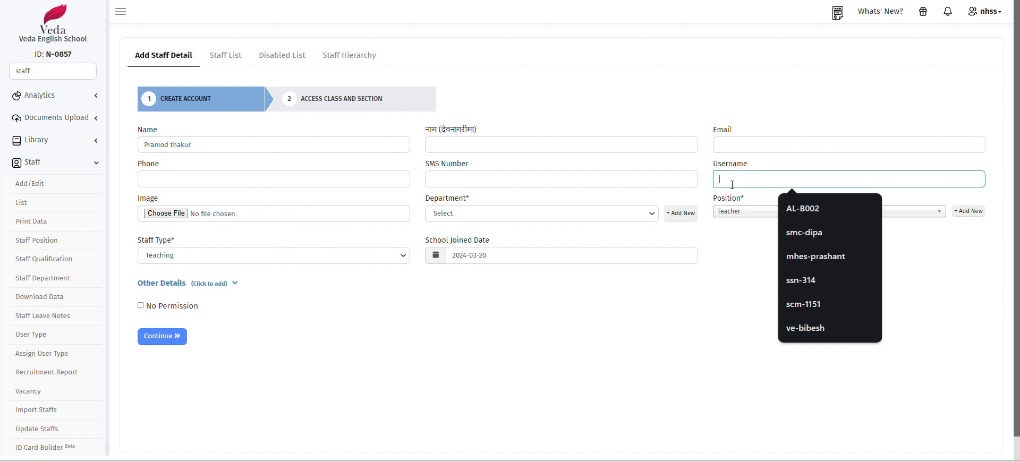
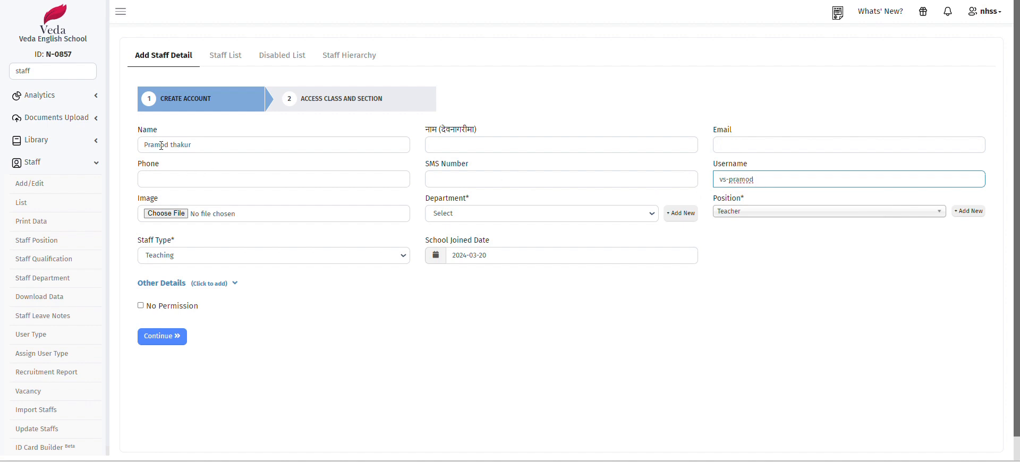
{"action": "left_click_drag", "start_coordinate": [171, 141], "coordinate": [146, 146]}
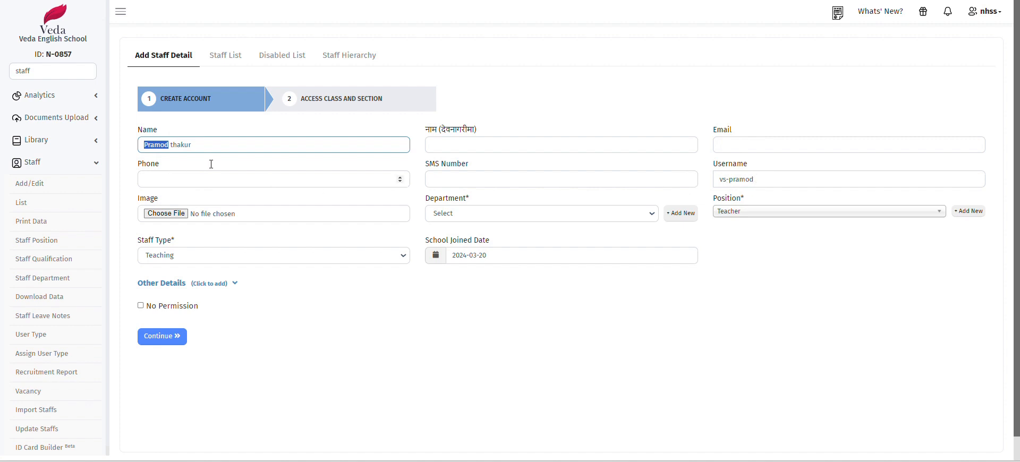
{"action": "left_click", "coordinate": [161, 142]}
{"action": "left_click", "coordinate": [765, 178]}
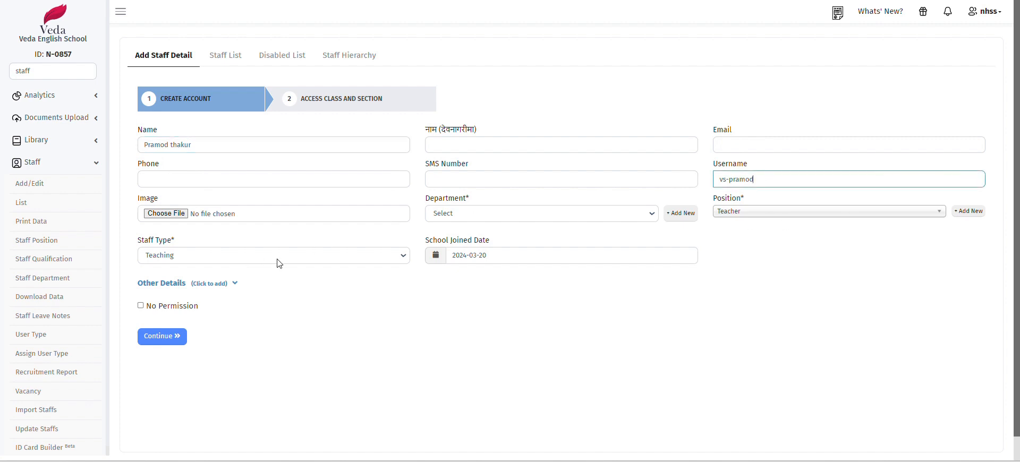
{"action": "left_click_drag", "start_coordinate": [764, 180], "coordinate": [726, 176]}
Keep Teaching as the staff type and start adding a new department
{"action": "left_click", "coordinate": [187, 255]}
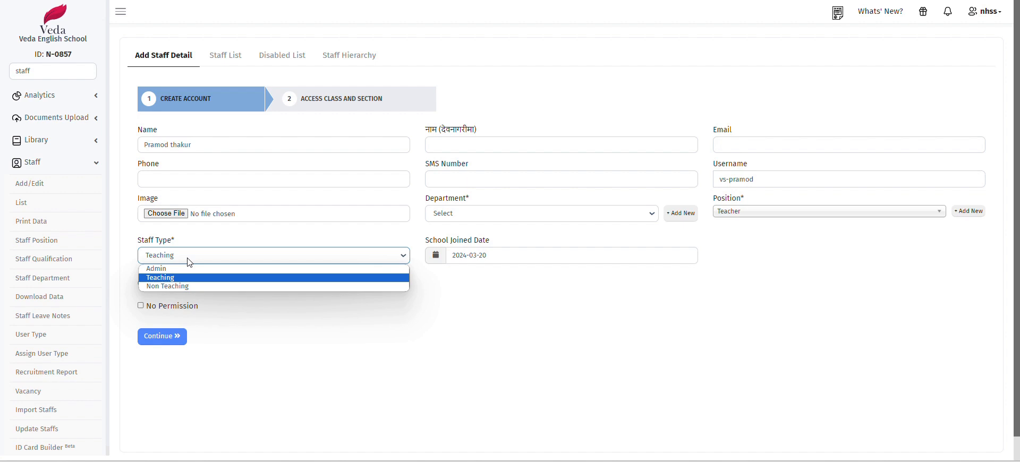
{"action": "left_click", "coordinate": [187, 260]}
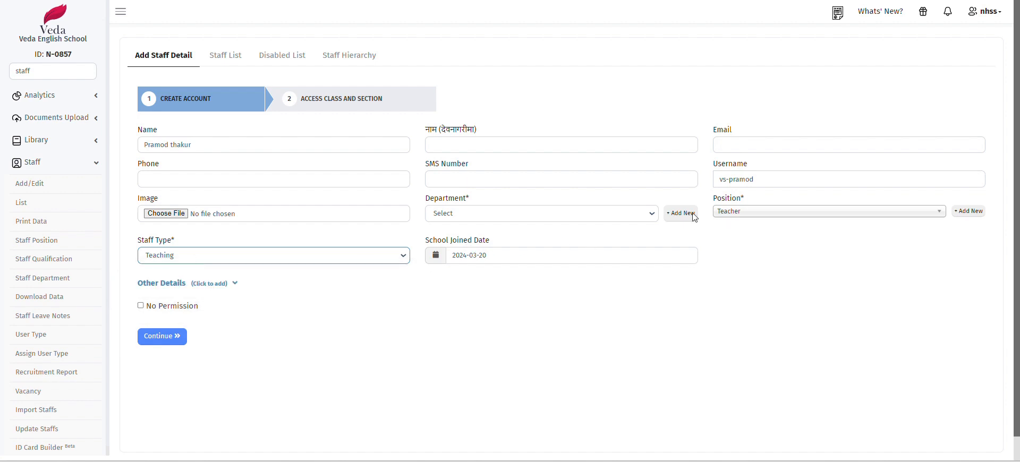
{"action": "left_click", "coordinate": [494, 218]}
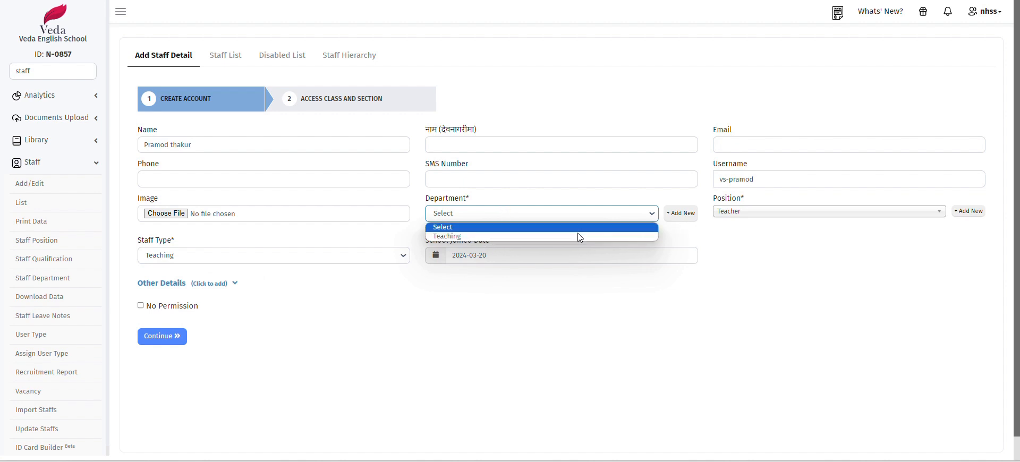
{"action": "left_click", "coordinate": [685, 215]}
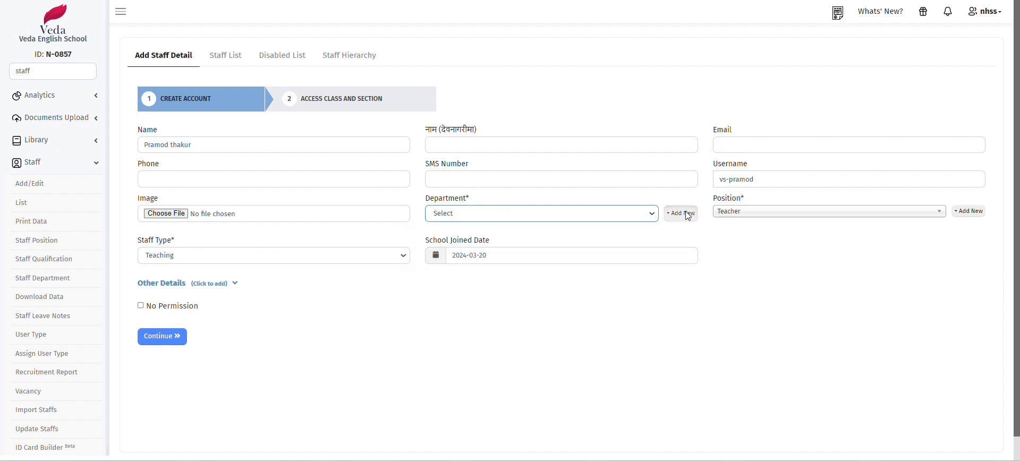
{"action": "left_click", "coordinate": [685, 215]}
Create a new department named Finance
{"action": "left_click", "coordinate": [409, 74]}
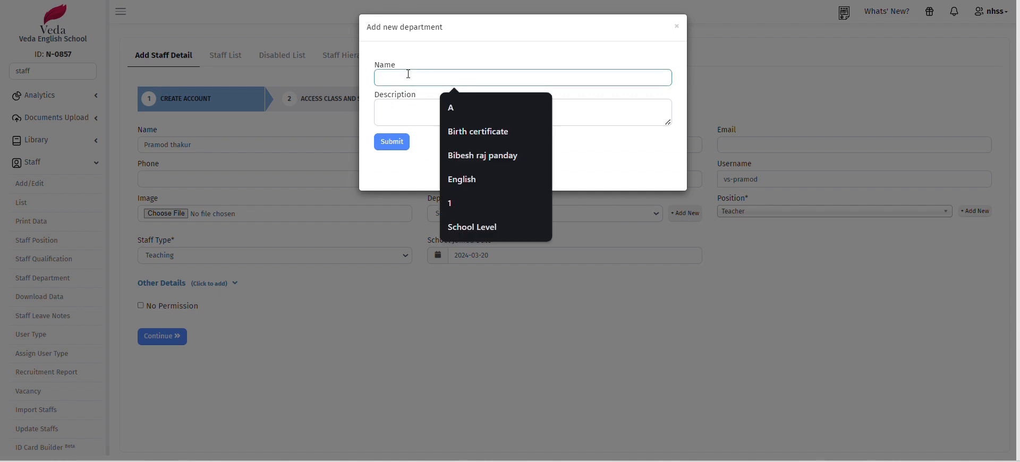
{"action": "type", "text": "Finance"}
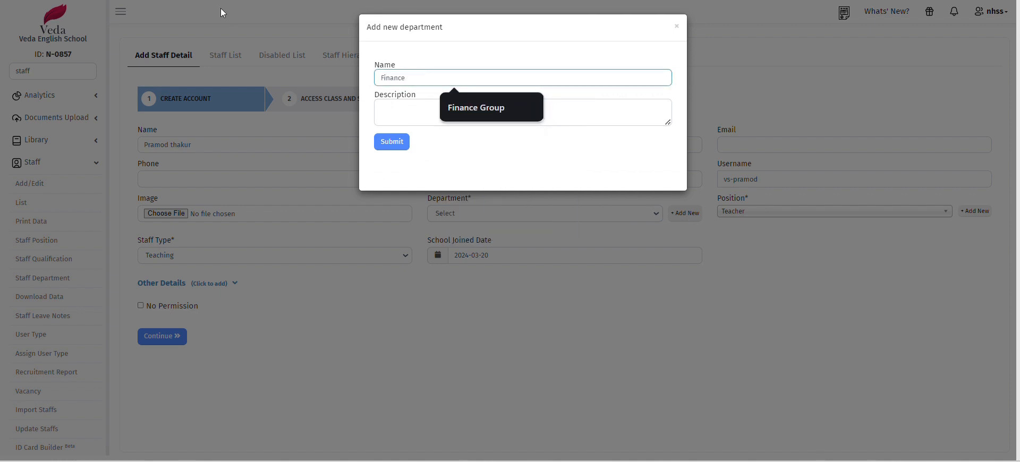
{"action": "left_click", "coordinate": [396, 143]}
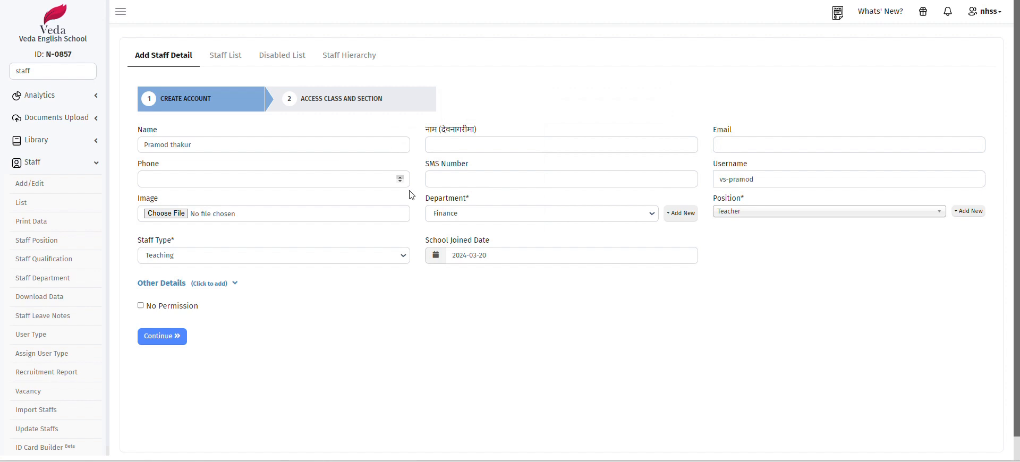
Create and select a new staff position named 'primary level'
{"action": "left_click", "coordinate": [786, 215]}
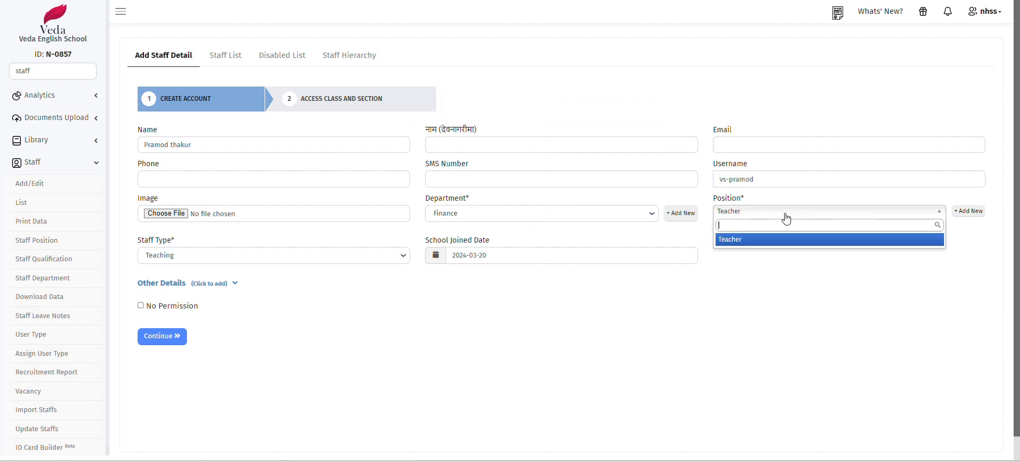
{"action": "left_click", "coordinate": [969, 212]}
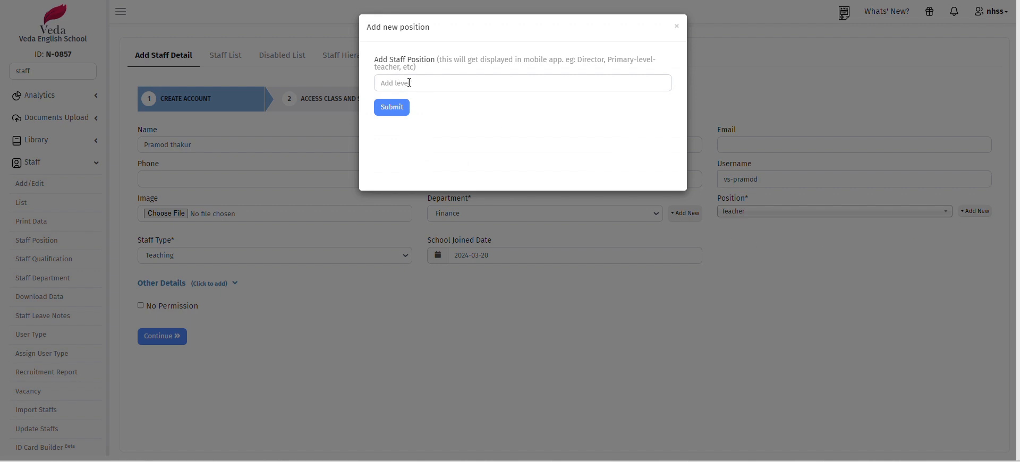
{"action": "left_click", "coordinate": [410, 82]}
{"action": "type", "text": "p"}
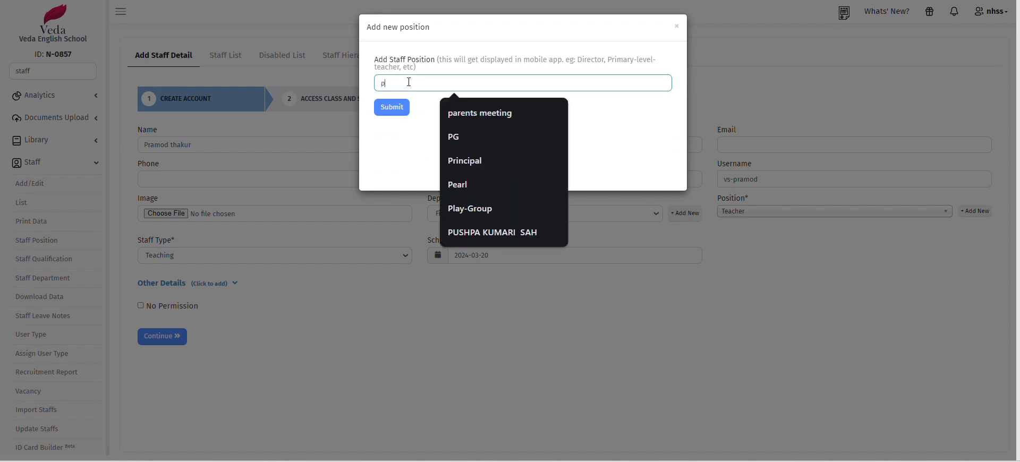
{"action": "type", "text": "rimary"}
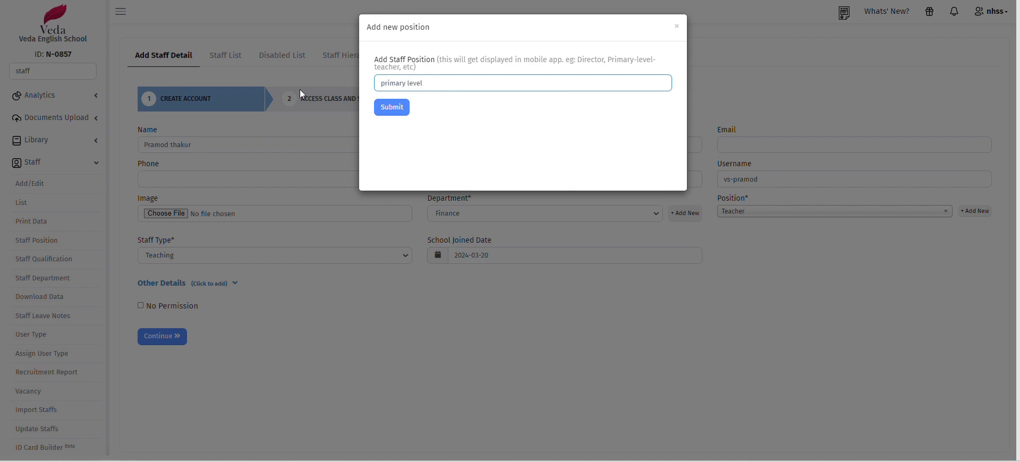
{"action": "type", "text": " level"}
{"action": "left_click", "coordinate": [390, 108]}
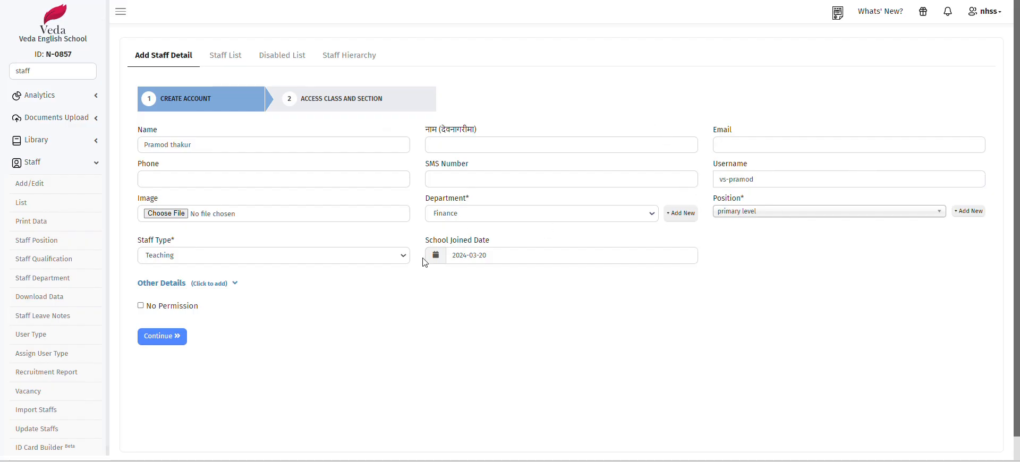
Advance to the Access Level step and read its notice
{"action": "left_click", "coordinate": [162, 337]}
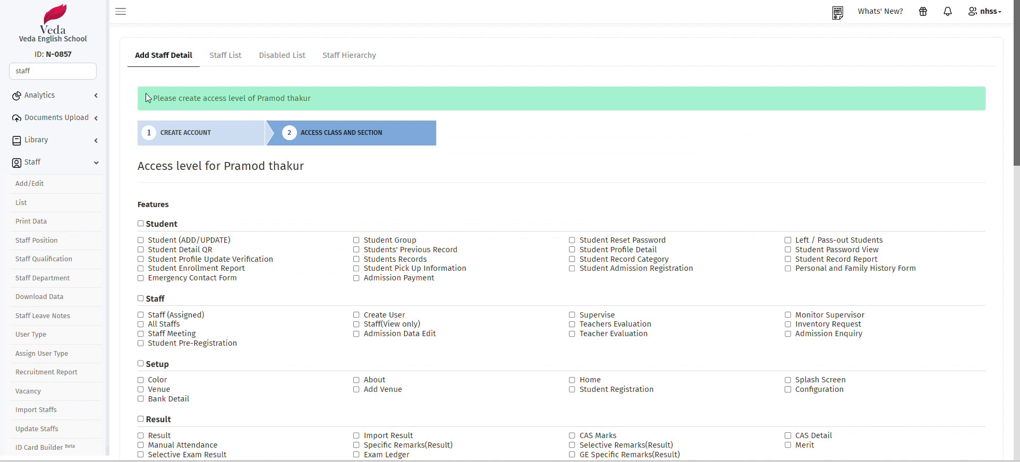
{"action": "left_click_drag", "start_coordinate": [158, 96], "coordinate": [311, 105]}
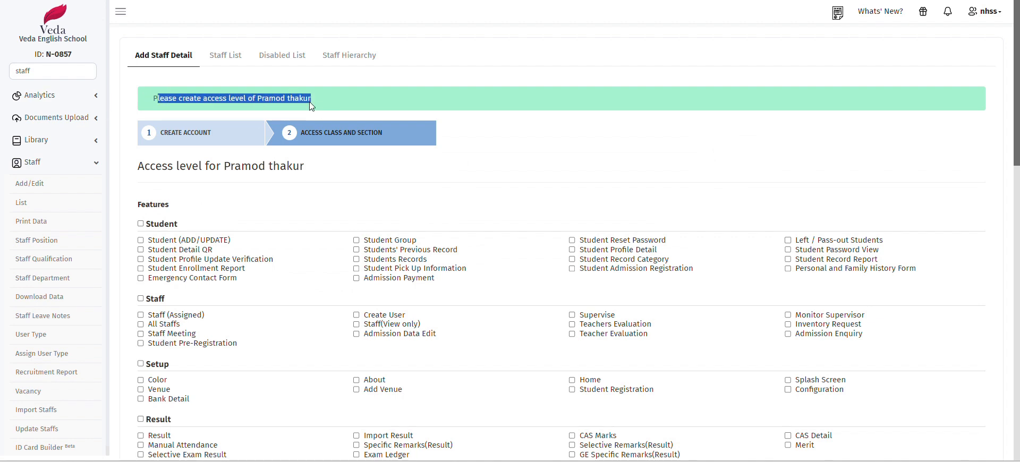
{"action": "triple_click", "coordinate": [262, 100]}
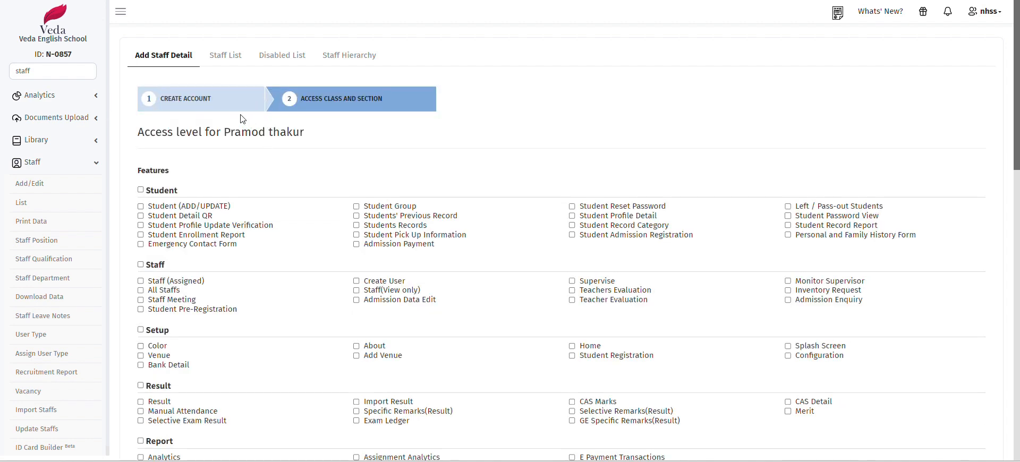
Check the last staff entry in the Staff List, then return to the dashboard
{"action": "left_click", "coordinate": [223, 56]}
{"action": "scroll", "coordinate": [414, 213], "scroll_direction": "down", "scroll_amount": 2}
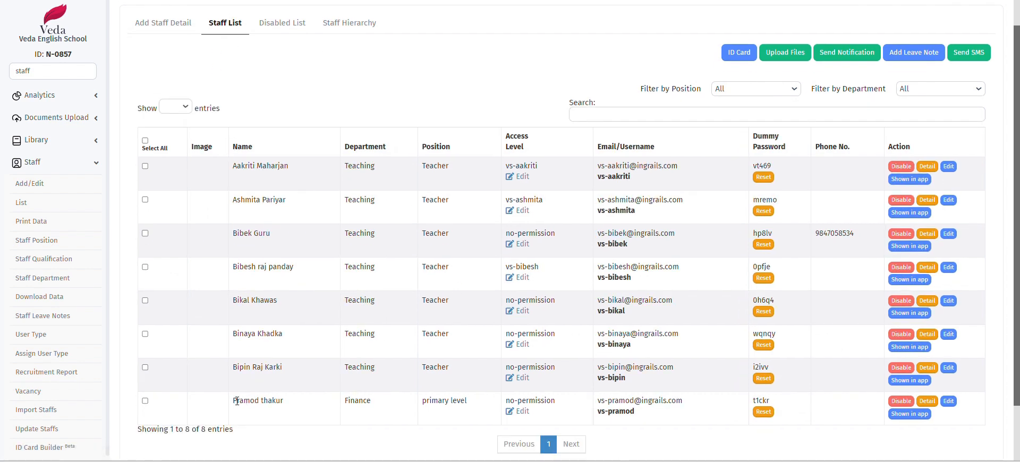
{"action": "left_click_drag", "start_coordinate": [232, 405], "coordinate": [722, 420]}
{"action": "left_click", "coordinate": [722, 420]}
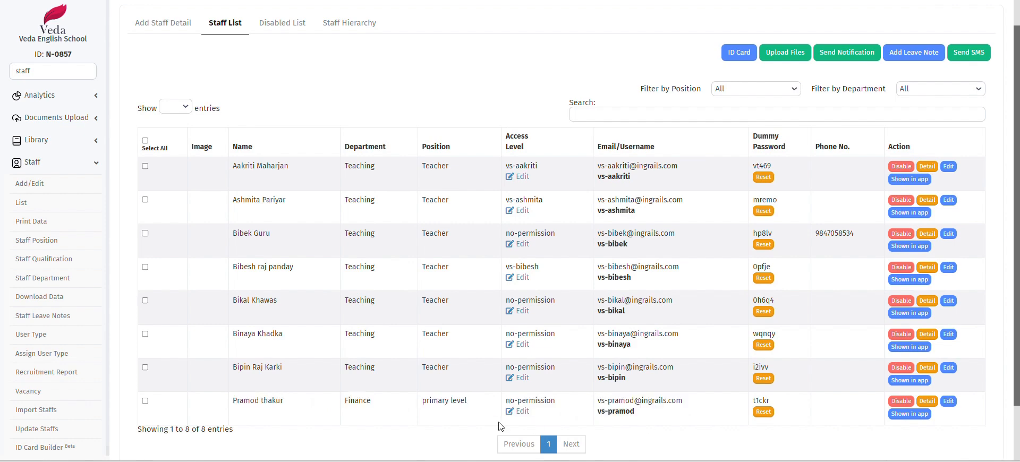
{"action": "left_click", "coordinate": [164, 24]}
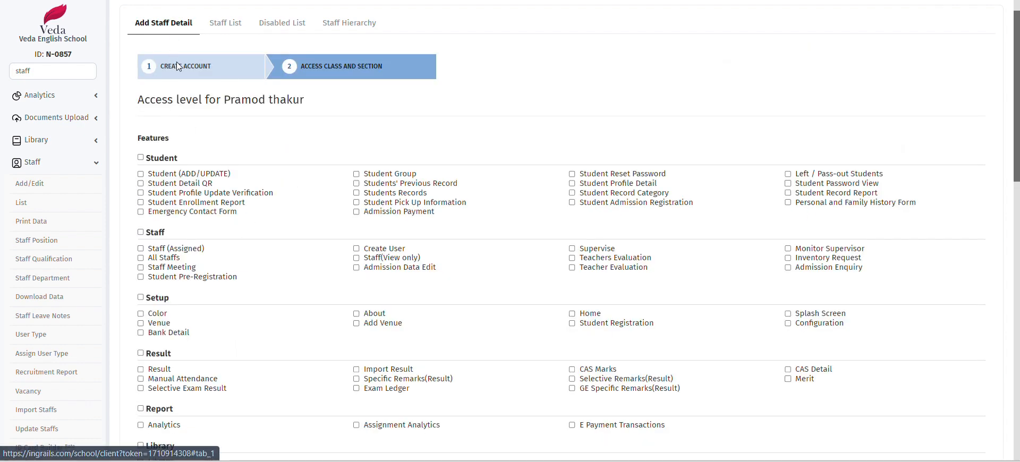
{"action": "left_click", "coordinate": [225, 23]}
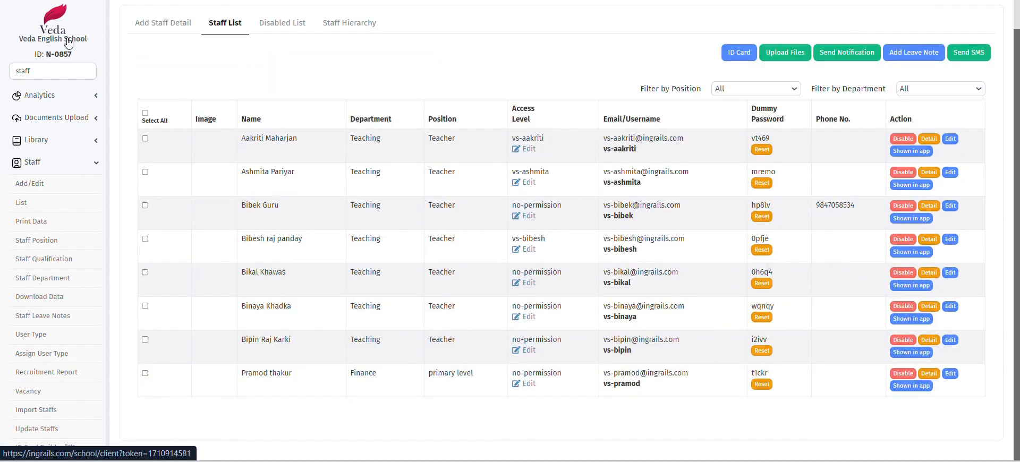
{"action": "left_click", "coordinate": [51, 39]}
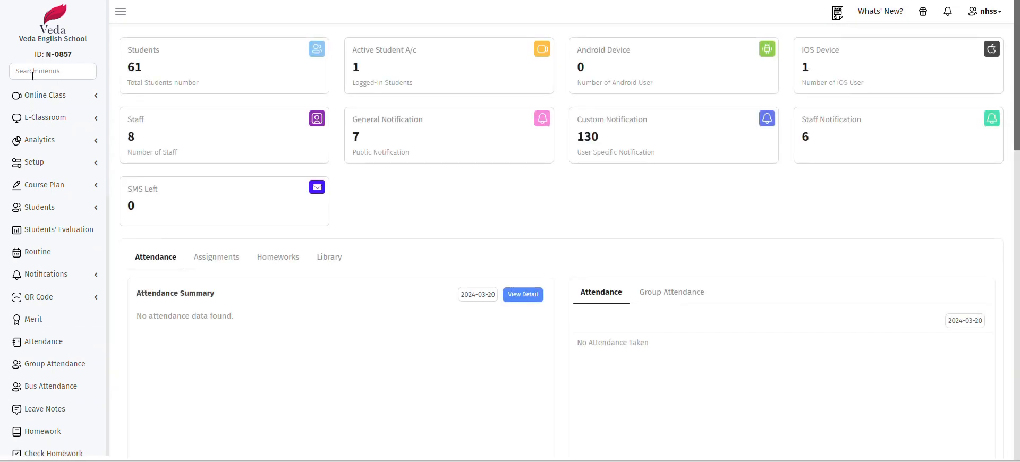
Search menus for 'impo', open Import Staffs, and download the staff data format template
{"action": "left_click", "coordinate": [33, 73]}
{"action": "type", "text": "inpo"}
{"action": "key", "text": "BackSpace"}
{"action": "key", "text": "BackSpace"}
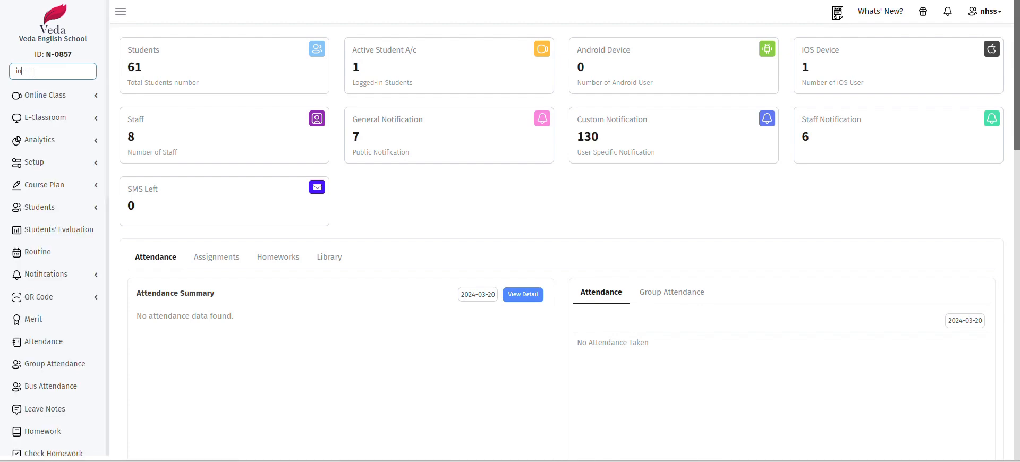
{"action": "type", "text": "po"}
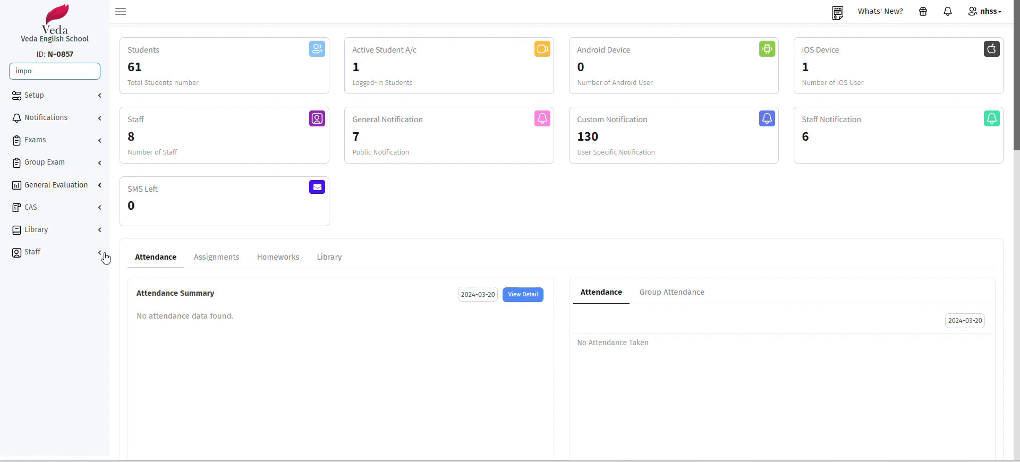
{"action": "left_click", "coordinate": [41, 254]}
{"action": "scroll", "coordinate": [53, 268], "scroll_direction": "down", "scroll_amount": 2}
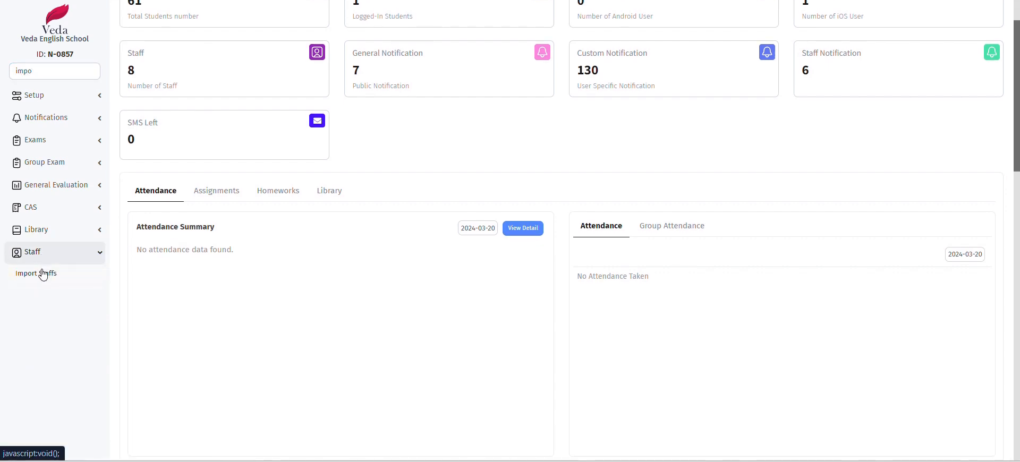
{"action": "left_click", "coordinate": [43, 274]}
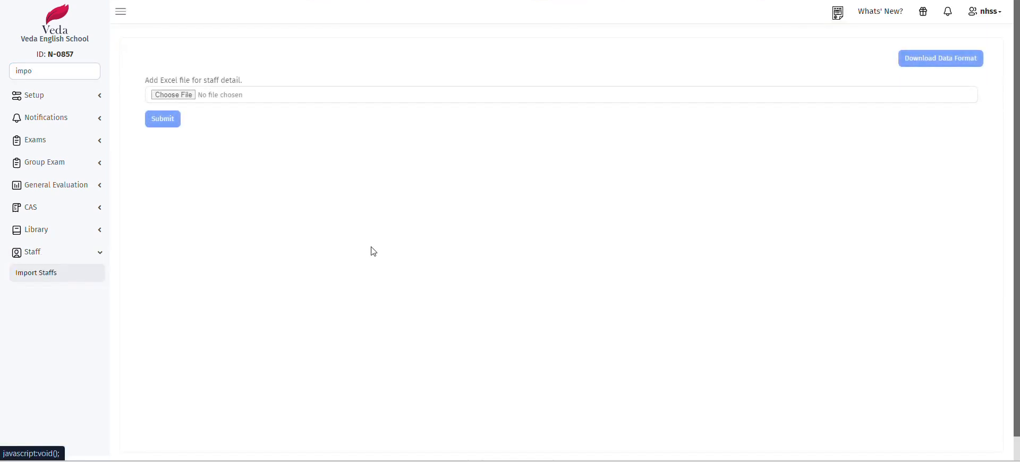
{"action": "left_click", "coordinate": [932, 63]}
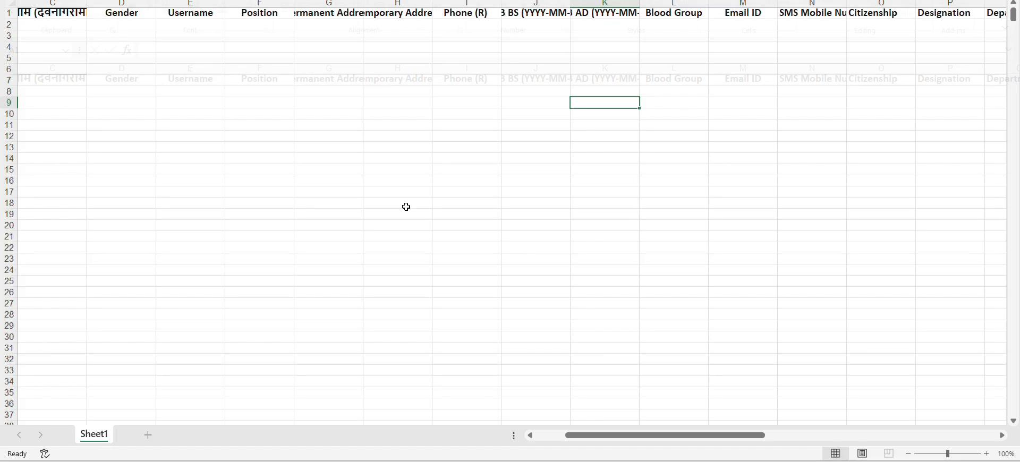
{"action": "left_click", "coordinate": [117, 94]}
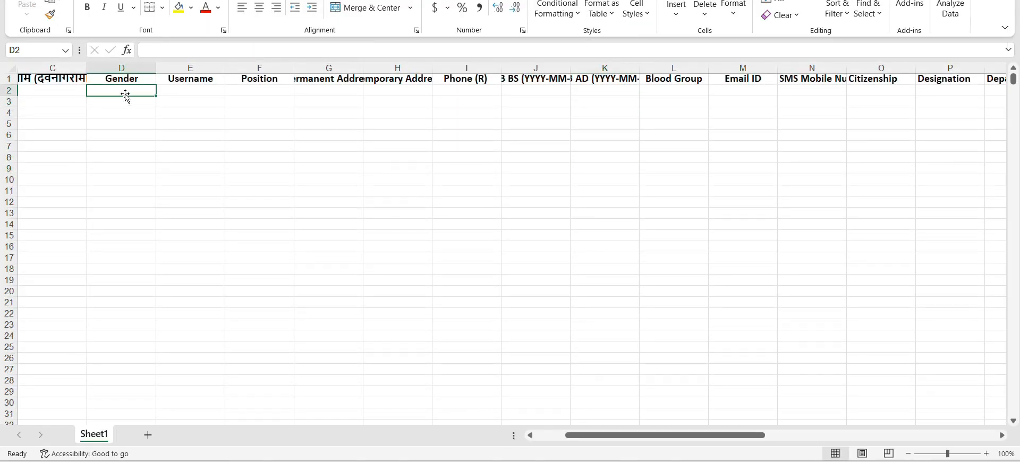
{"action": "key", "text": "Left"}
{"action": "key", "text": "Left"}
{"action": "key", "text": "Left"}
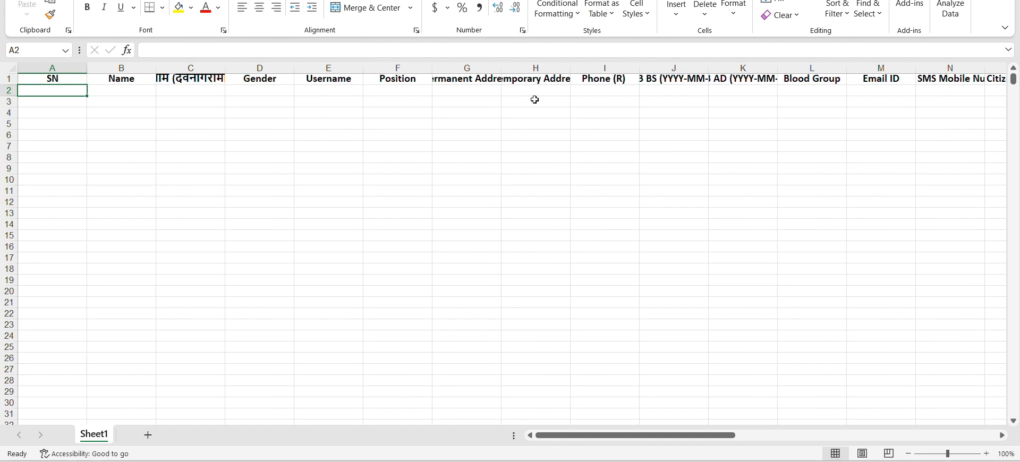
{"action": "left_click", "coordinate": [461, 91]}
{"action": "left_click", "coordinate": [534, 90]}
{"action": "left_click", "coordinate": [589, 92]}
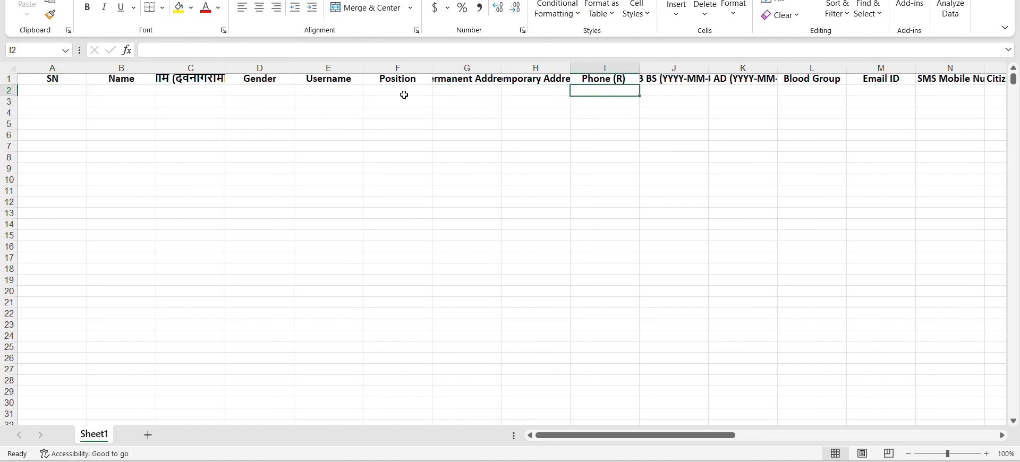
{"action": "left_click", "coordinate": [404, 94]}
{"action": "left_click", "coordinate": [110, 90]}
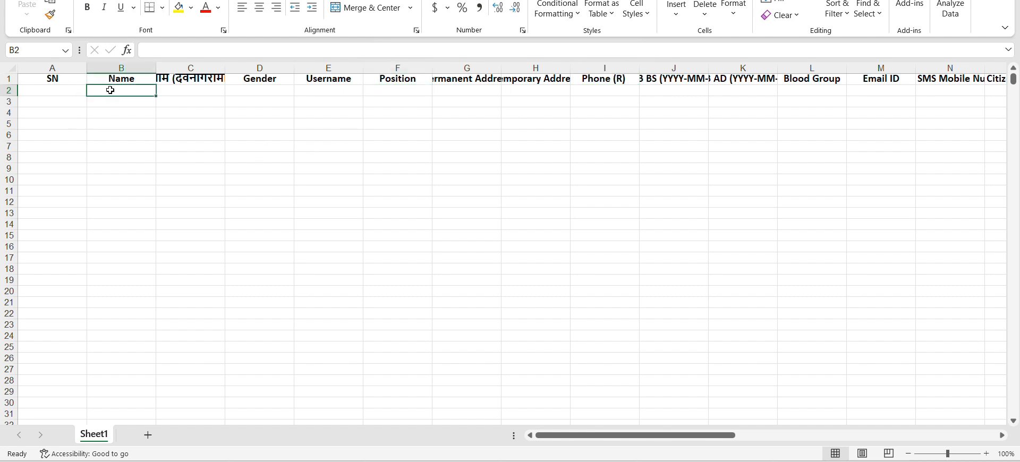
{"action": "left_click", "coordinate": [331, 94]}
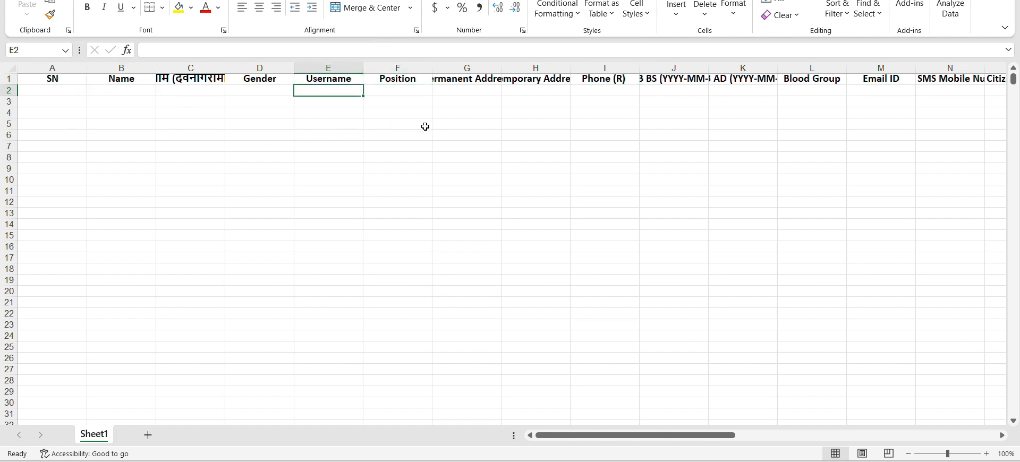
{"action": "left_click", "coordinate": [397, 92]}
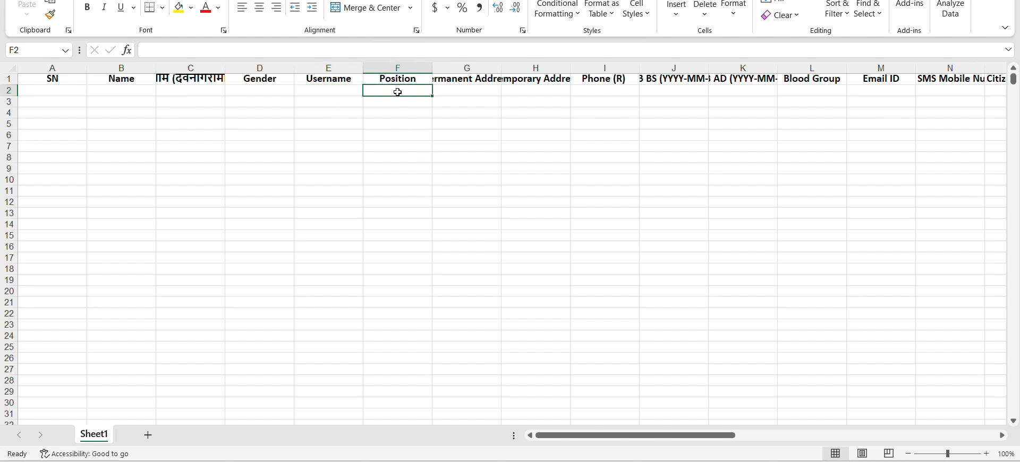
{"action": "left_click", "coordinate": [815, 90]}
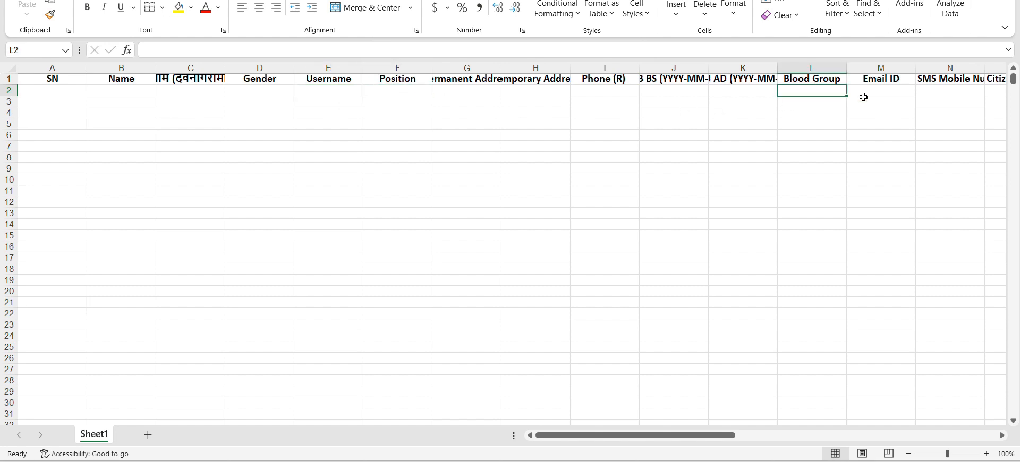
{"action": "left_click", "coordinate": [897, 94]}
{"action": "scroll", "coordinate": [898, 96], "scroll_direction": "right", "scroll_amount": 3}
{"action": "scroll", "coordinate": [898, 96], "scroll_direction": "right", "scroll_amount": 3}
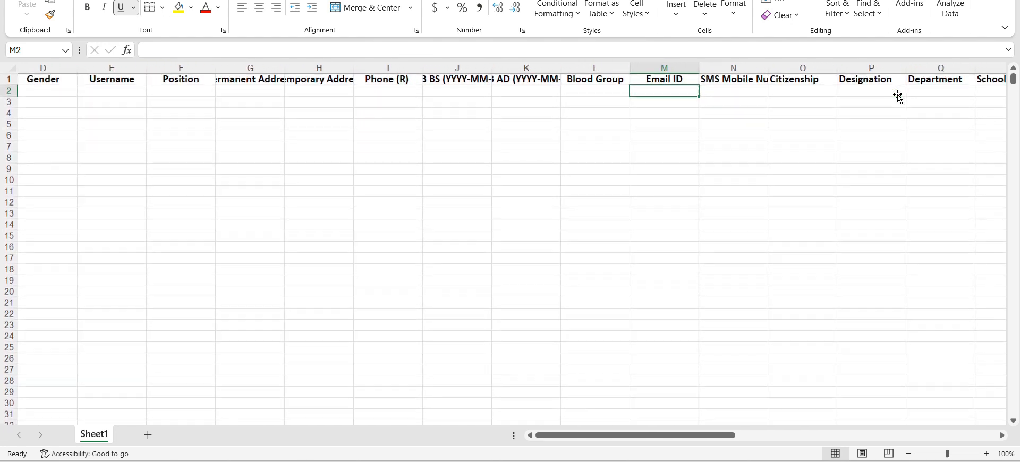
{"action": "key", "text": "Left"}
{"action": "left_click", "coordinate": [792, 88]}
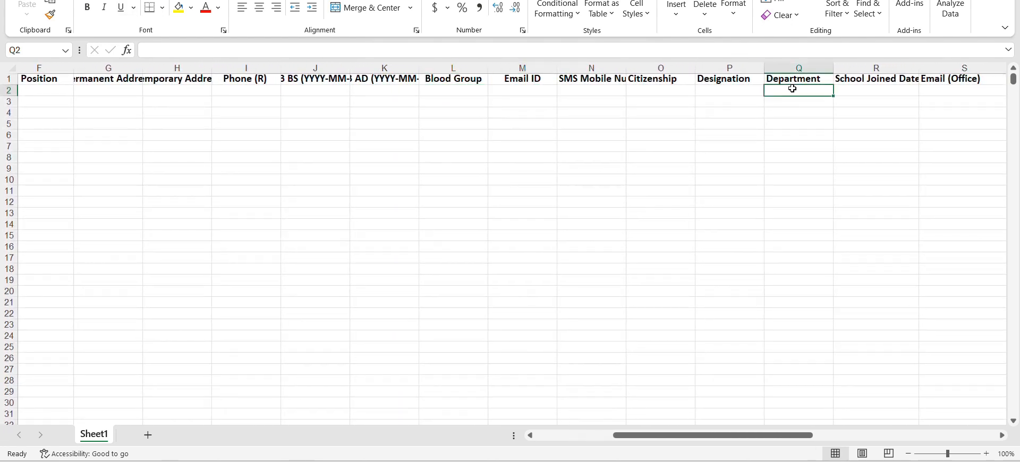
{"action": "key", "text": "Left"}
{"action": "scroll", "coordinate": [555, 116], "scroll_direction": "left", "scroll_amount": 5}
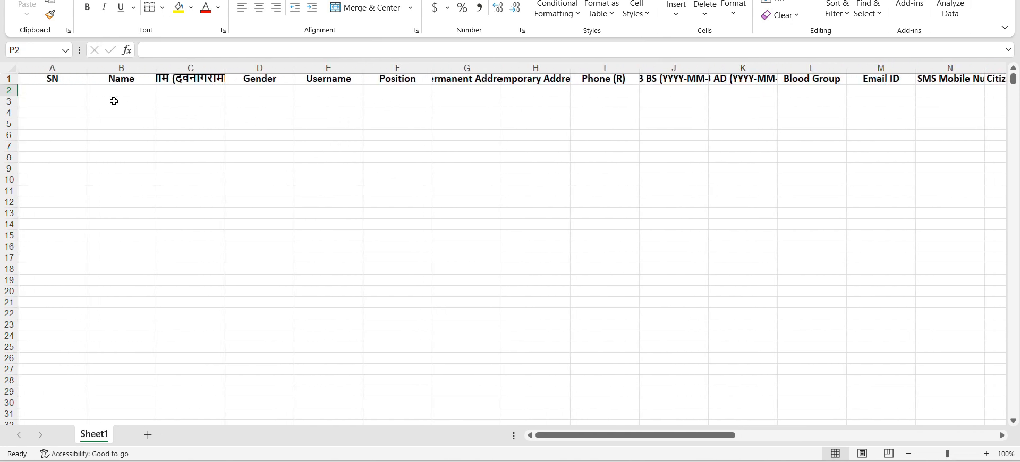
{"action": "left_click", "coordinate": [129, 90]}
Delete row 3, the incomplete staff entry holding only a first name
{"action": "left_click", "coordinate": [57, 93]}
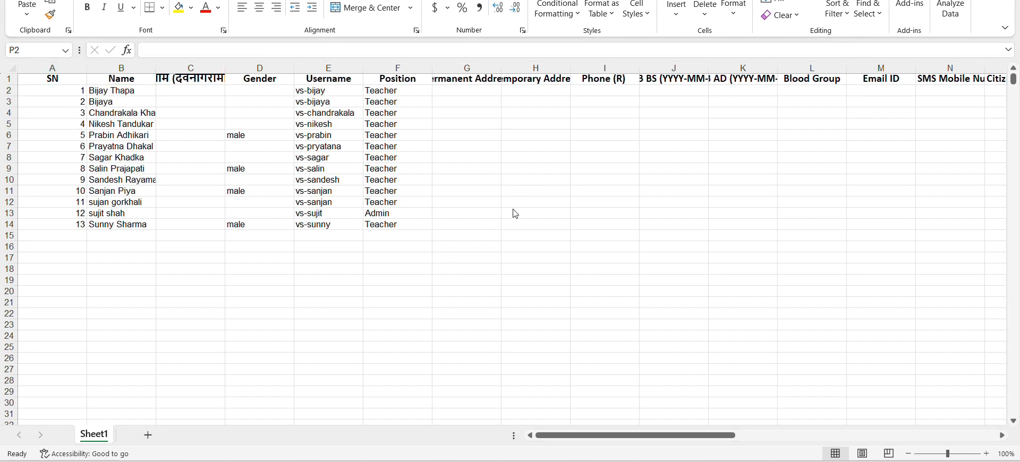
{"action": "left_click", "coordinate": [132, 101]}
{"action": "left_click", "coordinate": [132, 91]}
{"action": "left_click", "coordinate": [132, 102]}
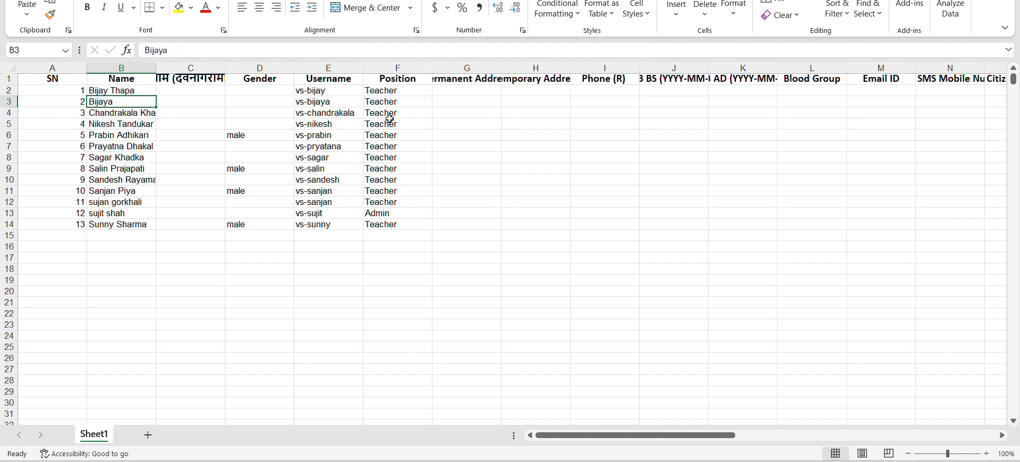
{"action": "left_click", "coordinate": [11, 102]}
{"action": "right_click", "coordinate": [12, 103]}
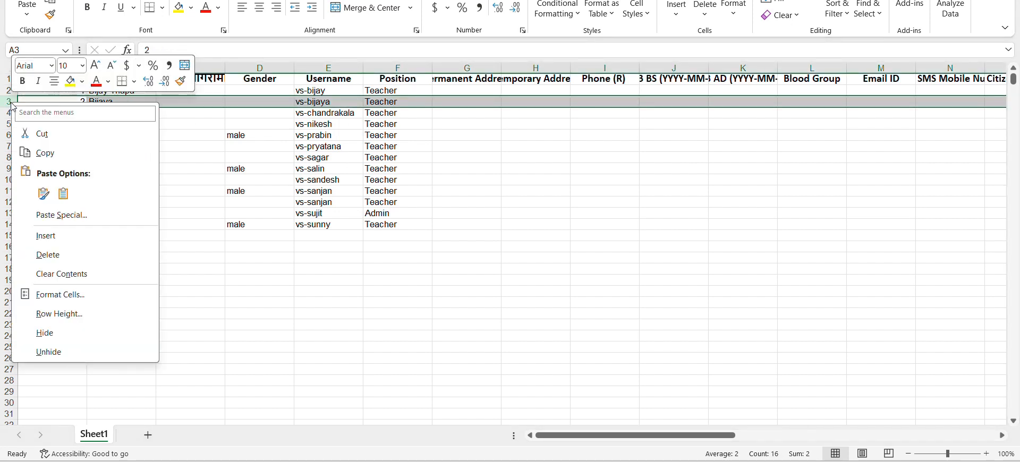
{"action": "left_click", "coordinate": [59, 256]}
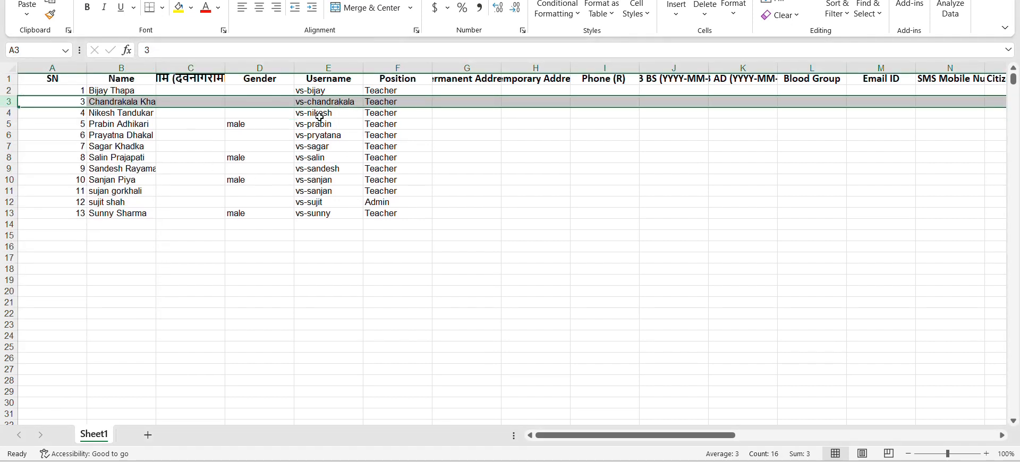
{"action": "left_click", "coordinate": [451, 122]}
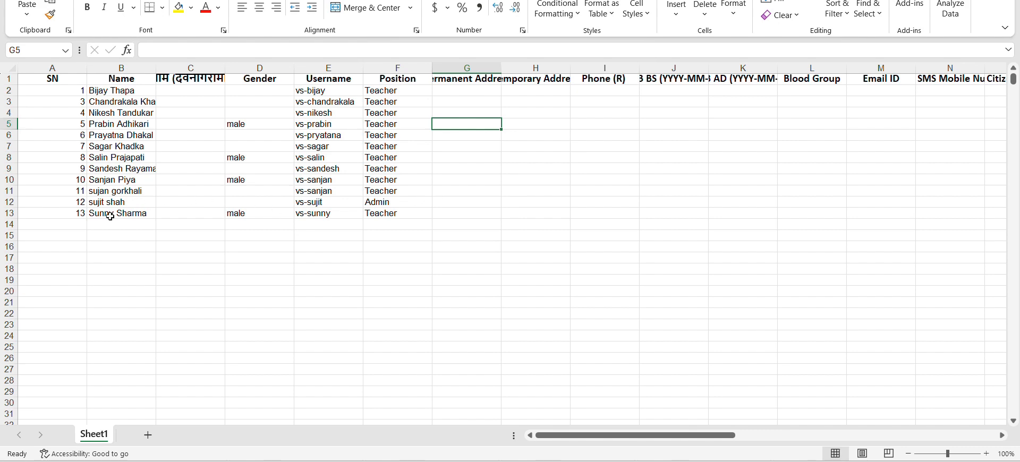
{"action": "left_click", "coordinate": [464, 105]}
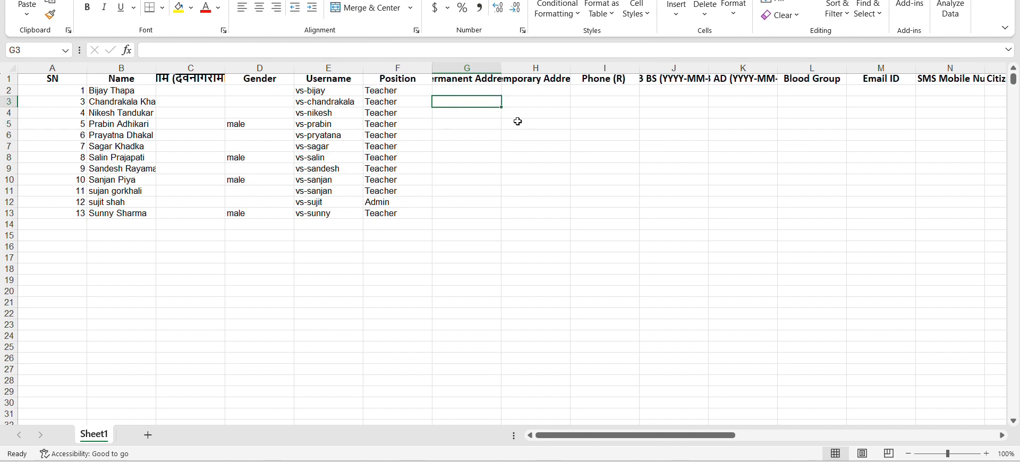
Compare the Finance department and staff type values in columns Q and T with the browser's Department List
{"action": "scroll", "coordinate": [671, 143], "scroll_direction": "right", "scroll_amount": 8}
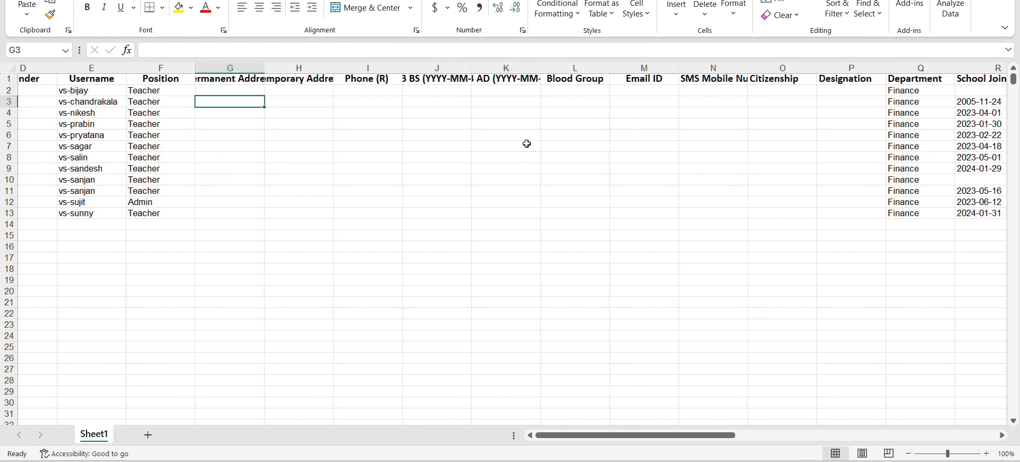
{"action": "left_click", "coordinate": [500, 90]}
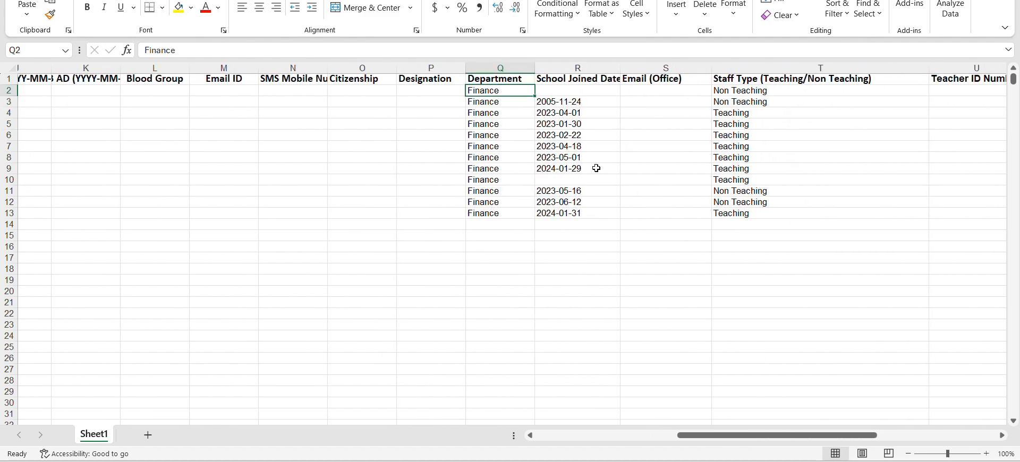
{"action": "key", "text": "alt+Tab"}
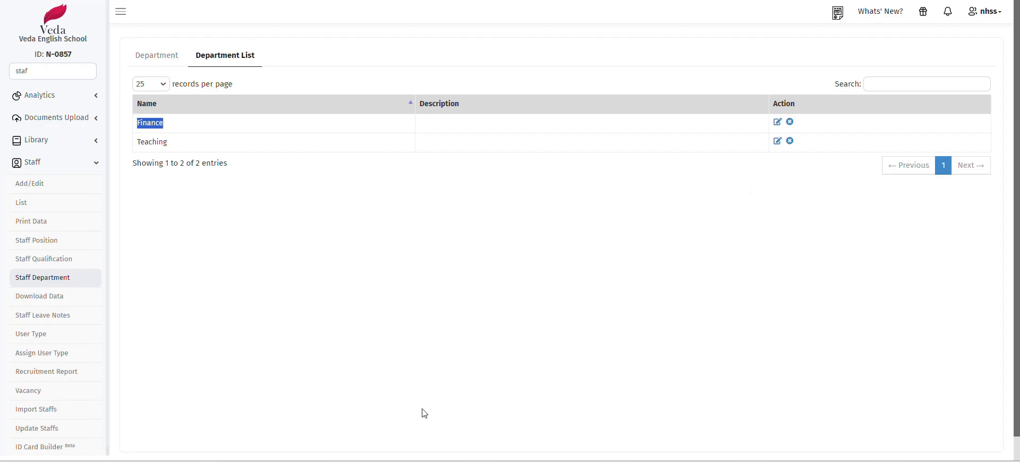
{"action": "key", "text": "alt+Tab"}
{"action": "left_click", "coordinate": [745, 100]}
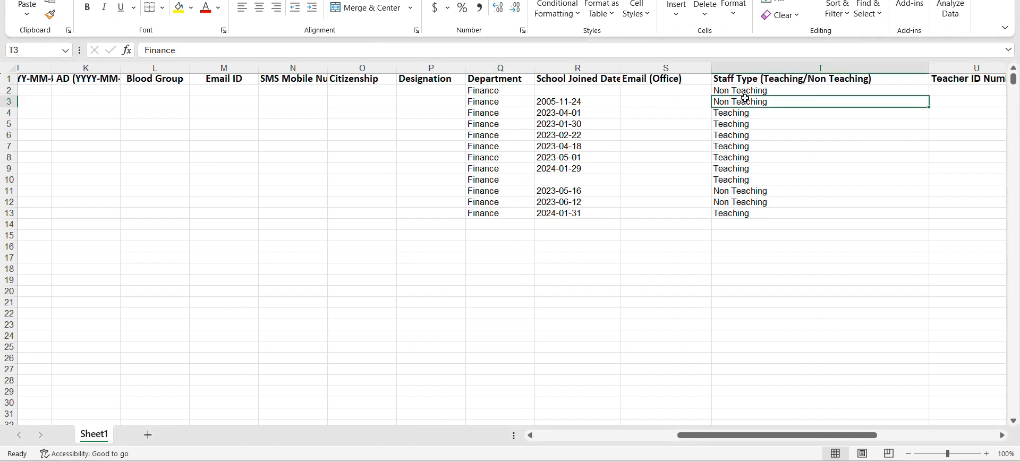
{"action": "left_click", "coordinate": [761, 92]}
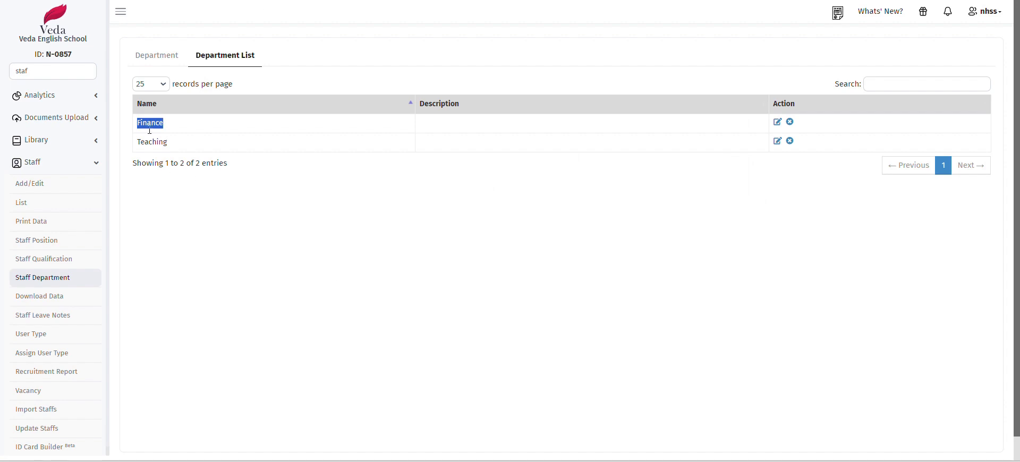
{"action": "left_click", "coordinate": [52, 410]}
{"action": "left_click", "coordinate": [184, 97]}
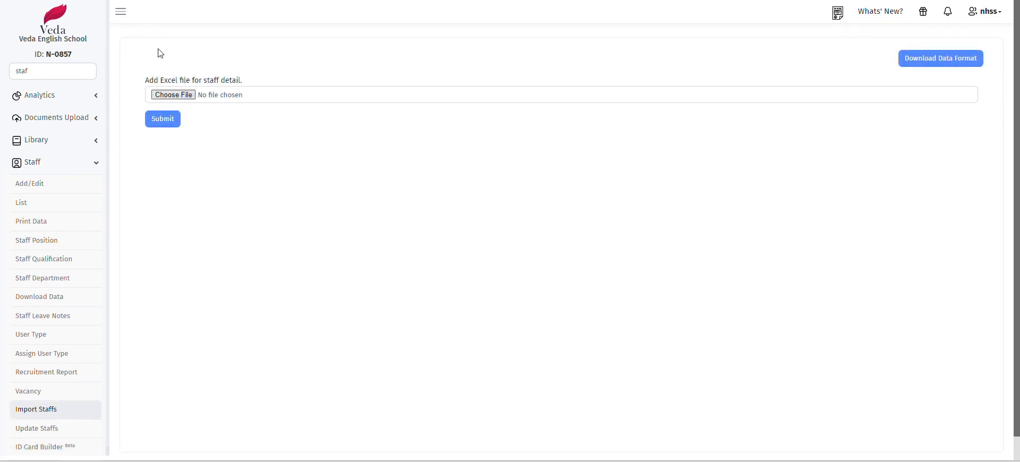
{"action": "left_click", "coordinate": [205, 41]}
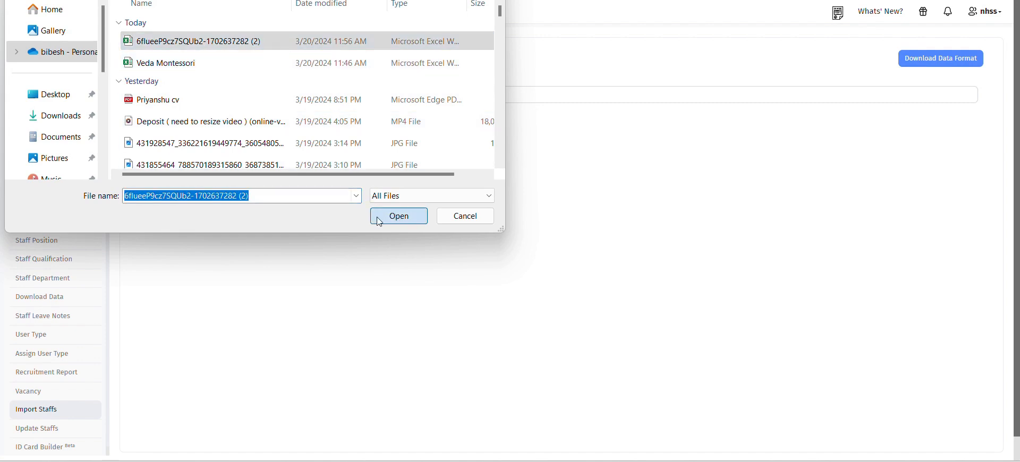
{"action": "left_click", "coordinate": [376, 215]}
{"action": "left_click", "coordinate": [169, 119]}
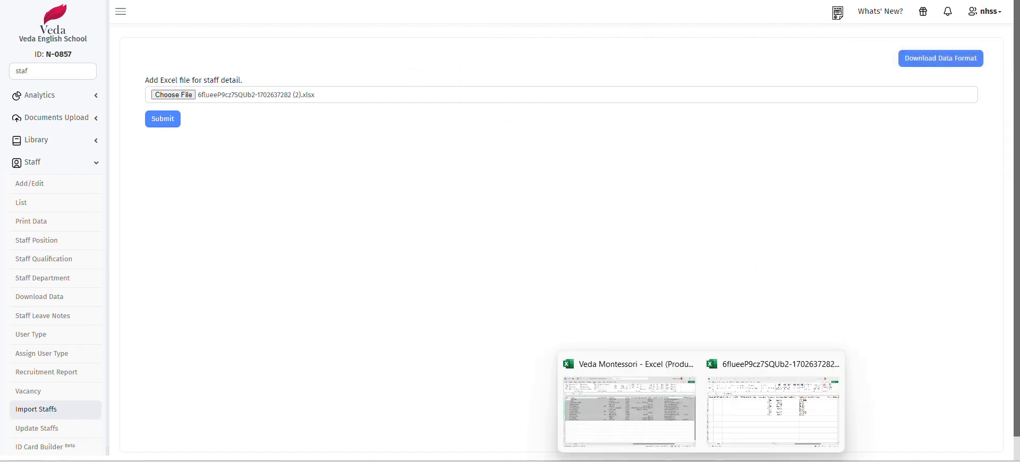
Copy the 2005-11-24 joined date from R3 into the empty cell R2
{"action": "left_click", "coordinate": [744, 425]}
{"action": "left_click", "coordinate": [582, 91]}
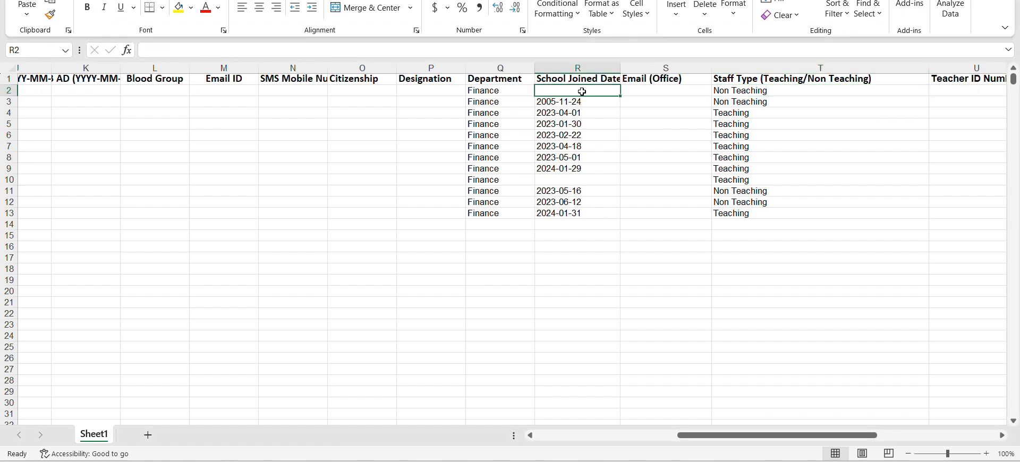
{"action": "left_click", "coordinate": [579, 102]}
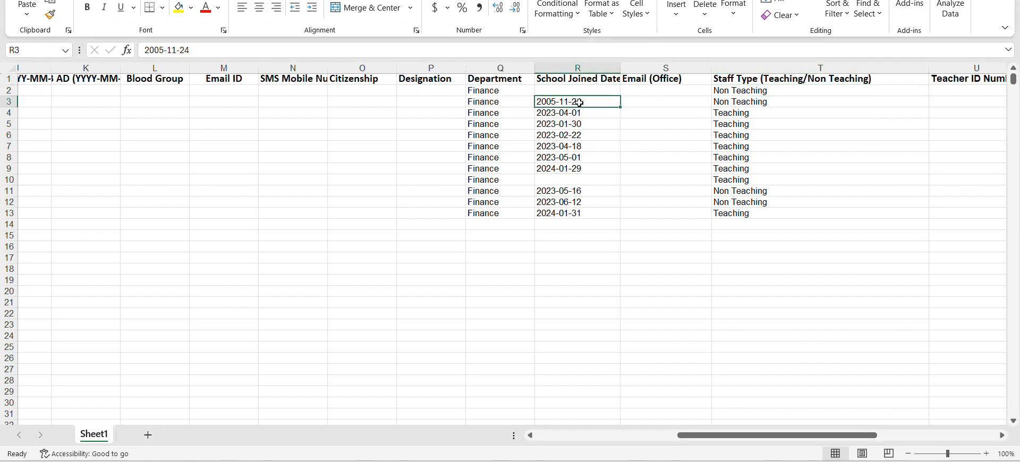
{"action": "key", "text": "ctrl+c"}
{"action": "left_click", "coordinate": [583, 90]}
{"action": "key", "text": "ctrl+v"}
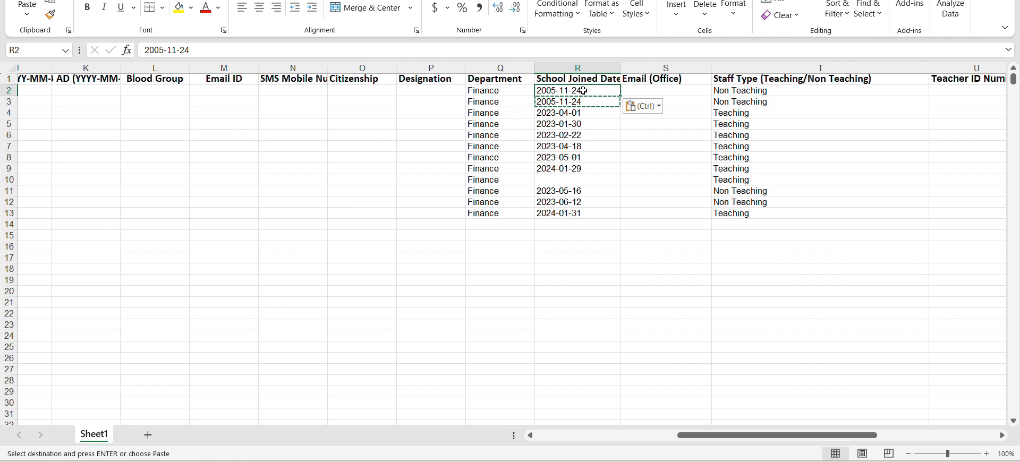
{"action": "left_click", "coordinate": [642, 146]}
{"action": "key", "text": "Escape"}
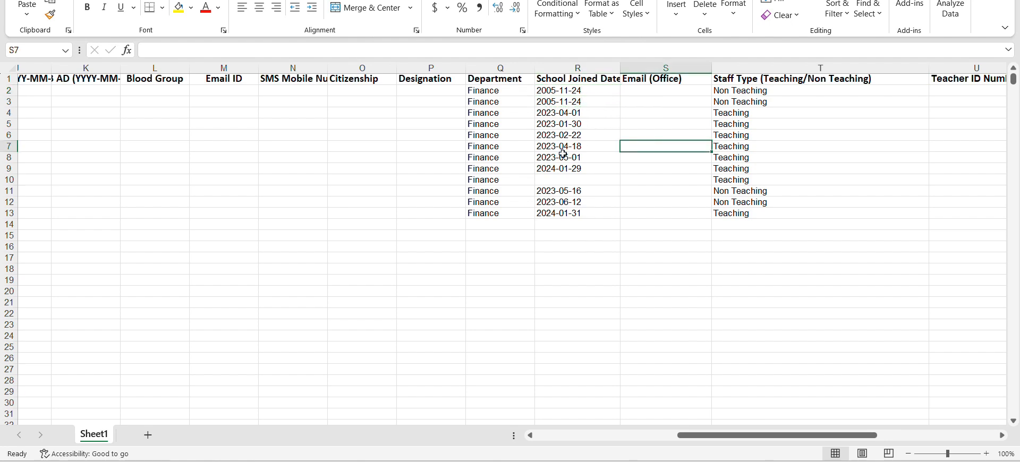
Review the staff rows' usernames, genders, positions and addresses, then return to the import page
{"action": "left_click", "coordinate": [399, 121]}
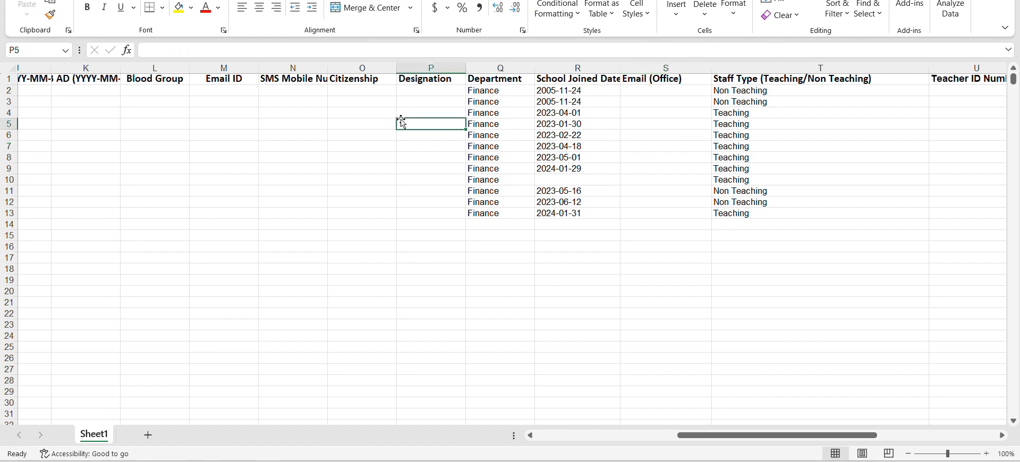
{"action": "scroll", "coordinate": [396, 123], "scroll_direction": "left", "scroll_amount": 6}
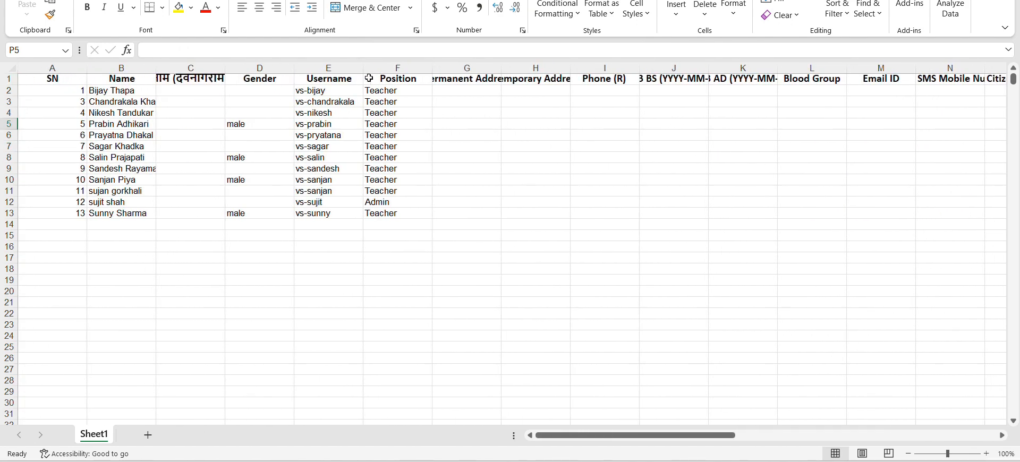
{"action": "left_click", "coordinate": [458, 105]}
{"action": "left_click", "coordinate": [325, 111]}
{"action": "left_click", "coordinate": [278, 133]}
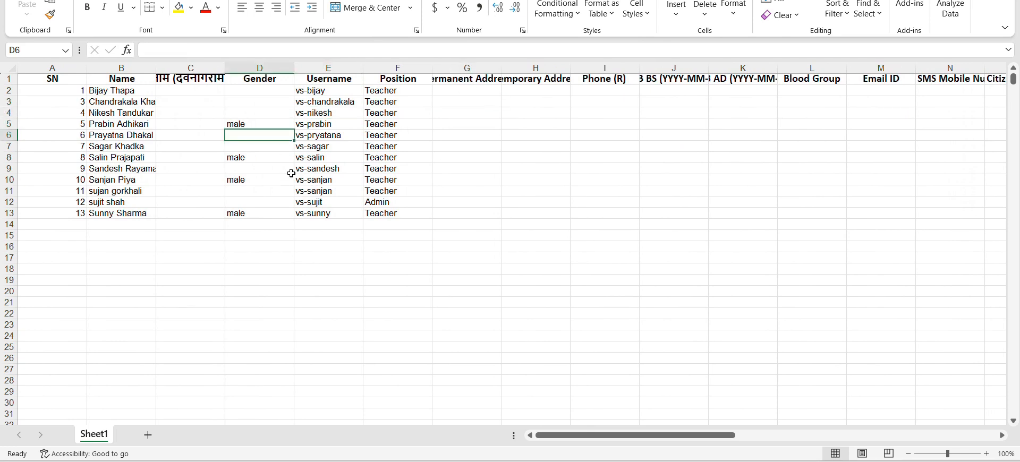
{"action": "left_click", "coordinate": [329, 161]}
{"action": "left_click", "coordinate": [340, 113]}
{"action": "left_click", "coordinate": [412, 112]}
{"action": "left_click", "coordinate": [384, 128]}
{"action": "left_click", "coordinate": [381, 159]}
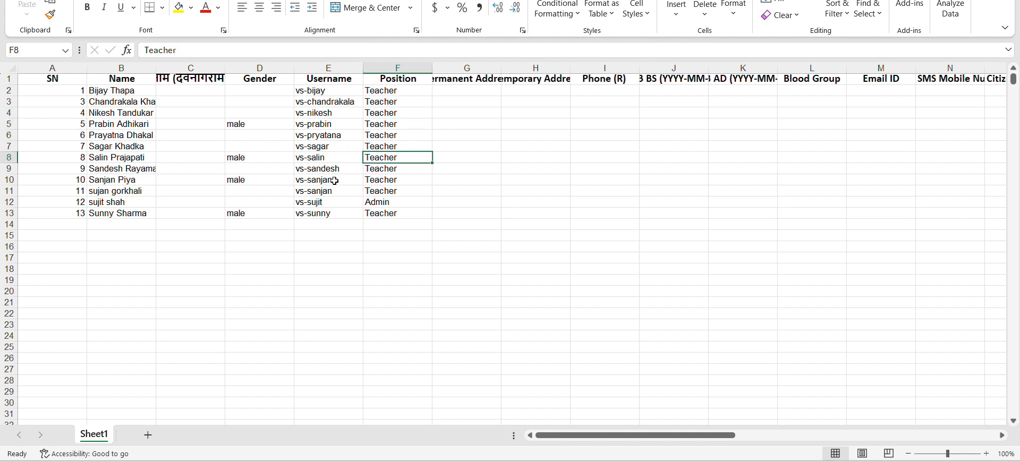
{"action": "left_click", "coordinate": [335, 181]}
{"action": "left_click", "coordinate": [378, 204]}
{"action": "left_click", "coordinate": [456, 100]}
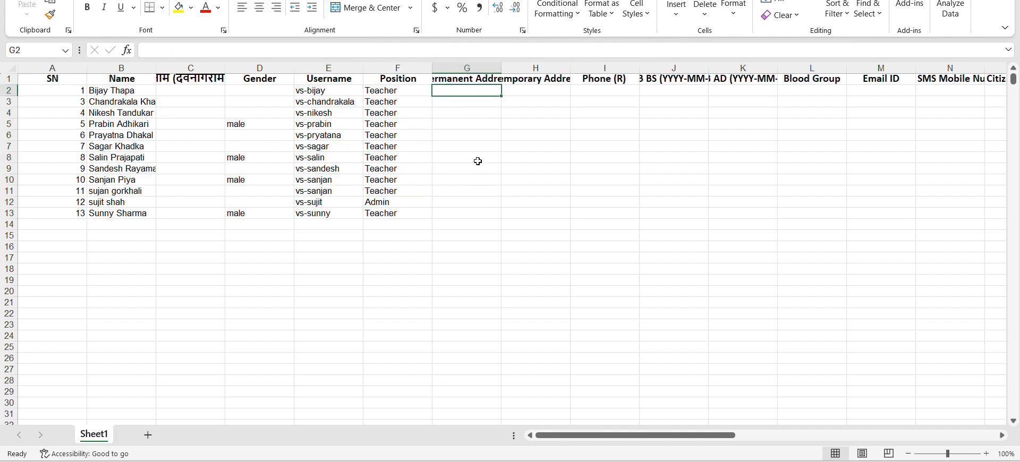
{"action": "left_click", "coordinate": [611, 461]}
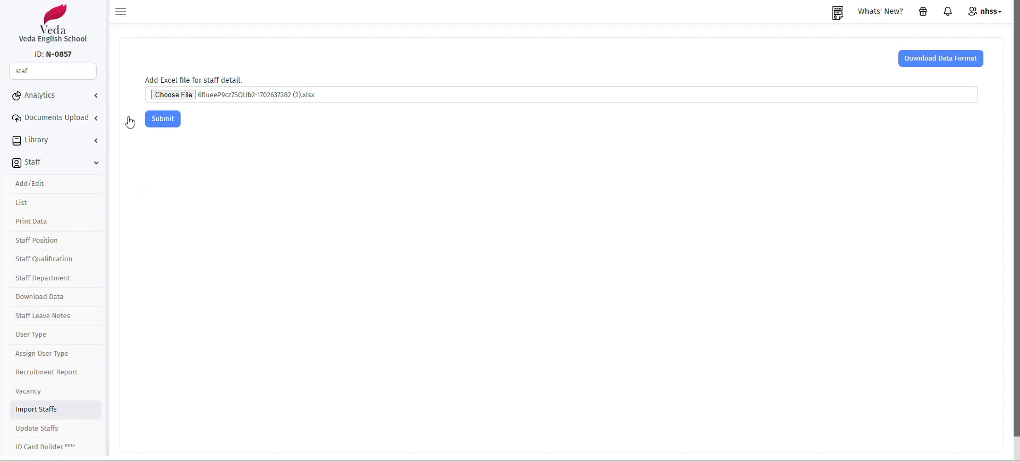
Upload the corrected workbook and dismiss the result noting three skipped existing usernames
{"action": "left_click", "coordinate": [199, 98]}
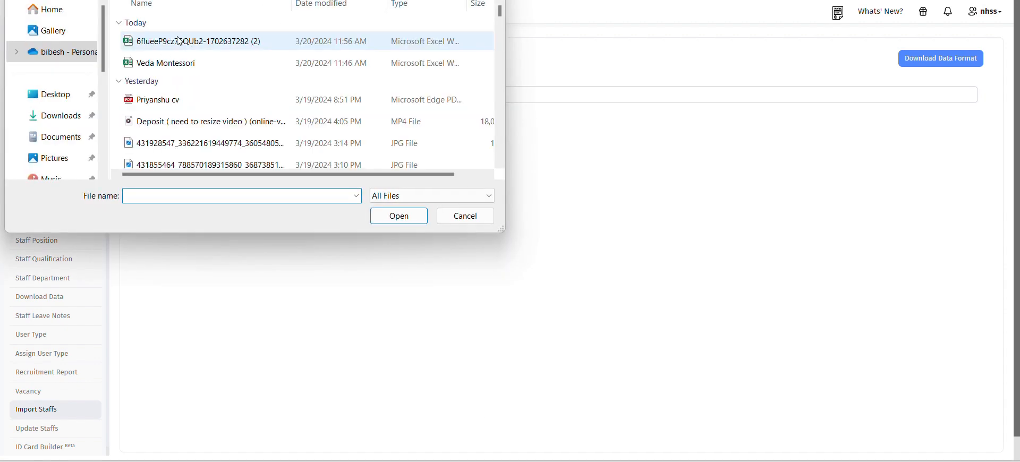
{"action": "left_click", "coordinate": [404, 216]}
{"action": "left_click", "coordinate": [159, 118]}
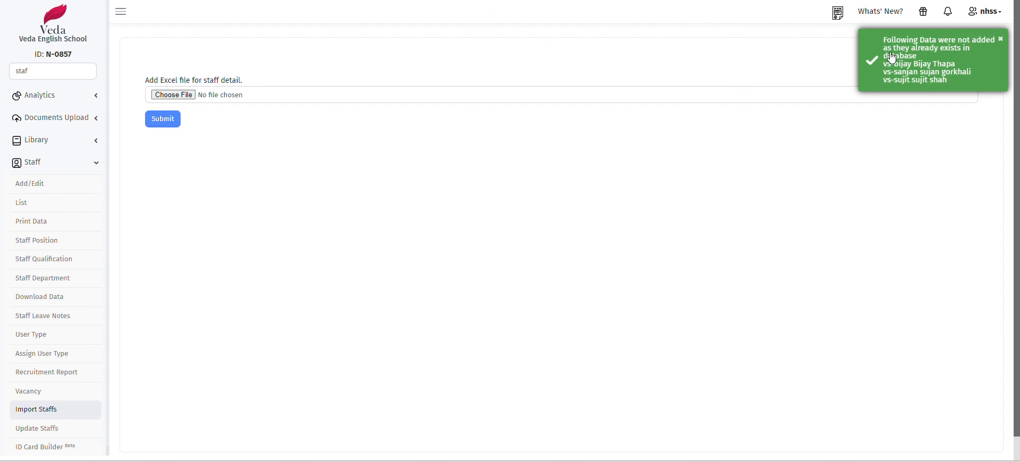
{"action": "left_click", "coordinate": [1004, 42]}
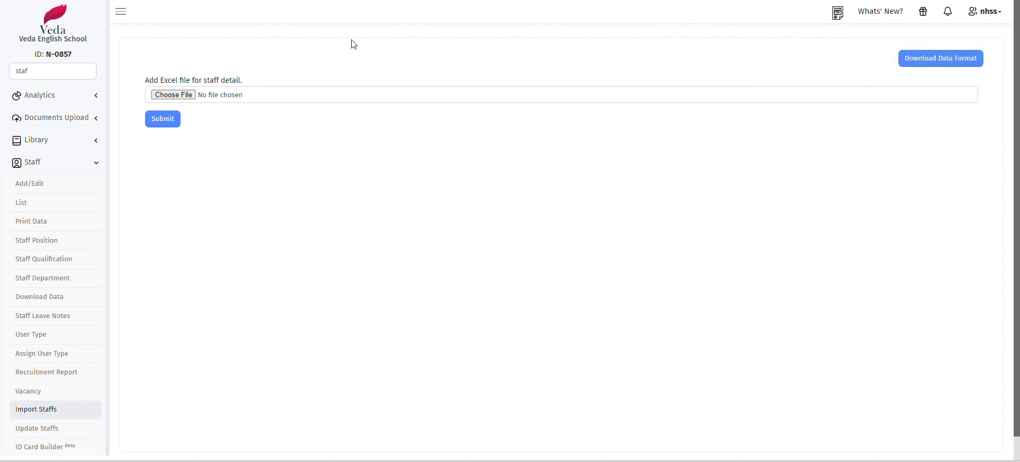
Search the sidebar menu for 'staff' and open Staff > List
{"action": "left_click", "coordinate": [48, 74]}
{"action": "key", "text": "BackSpace"}
{"action": "type", "text": "sya"}
{"action": "key", "text": "BackSpace"}
{"action": "key", "text": "BackSpace"}
{"action": "key", "text": "BackSpace"}
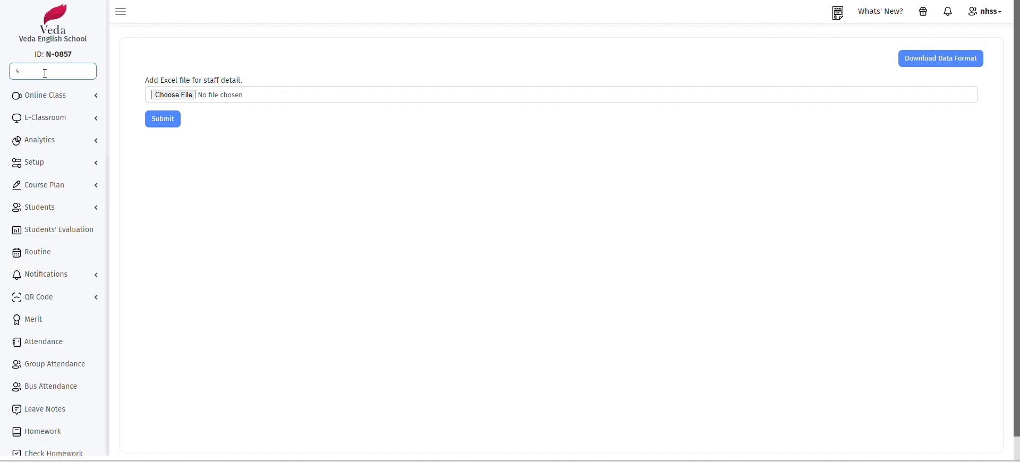
{"action": "type", "text": "taff"}
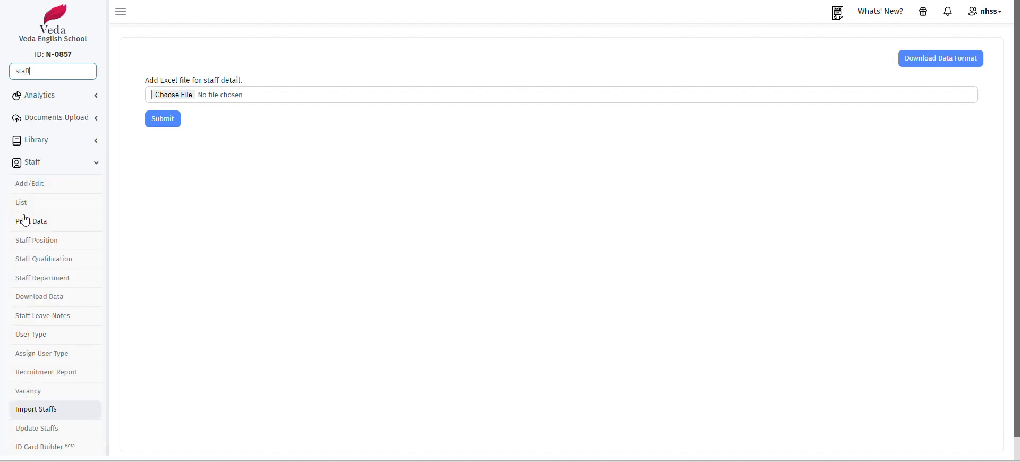
{"action": "left_click", "coordinate": [37, 202]}
Scroll through the list to verify the newly imported Finance staff rows and 17 entries
{"action": "scroll", "coordinate": [366, 263], "scroll_direction": "down", "scroll_amount": 1}
{"action": "scroll", "coordinate": [367, 263], "scroll_direction": "down", "scroll_amount": 5}
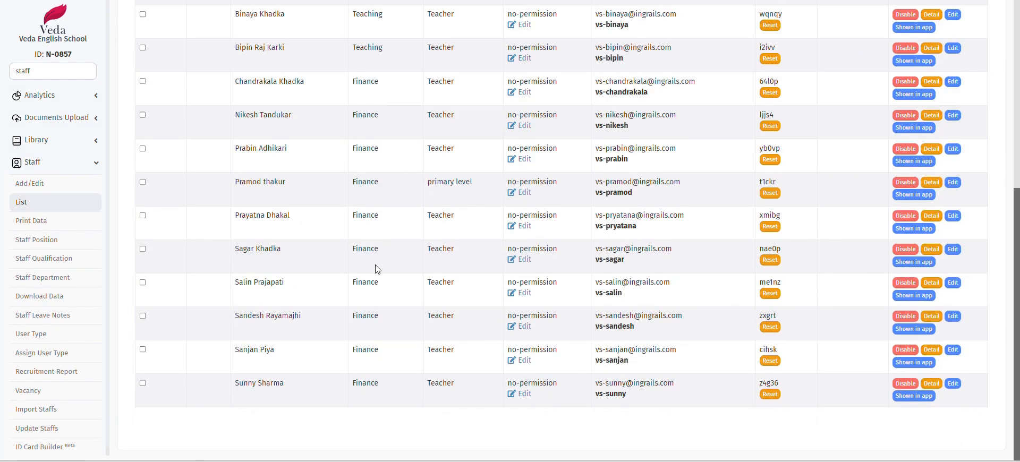
{"action": "scroll", "coordinate": [371, 346], "scroll_direction": "down", "scroll_amount": 1}
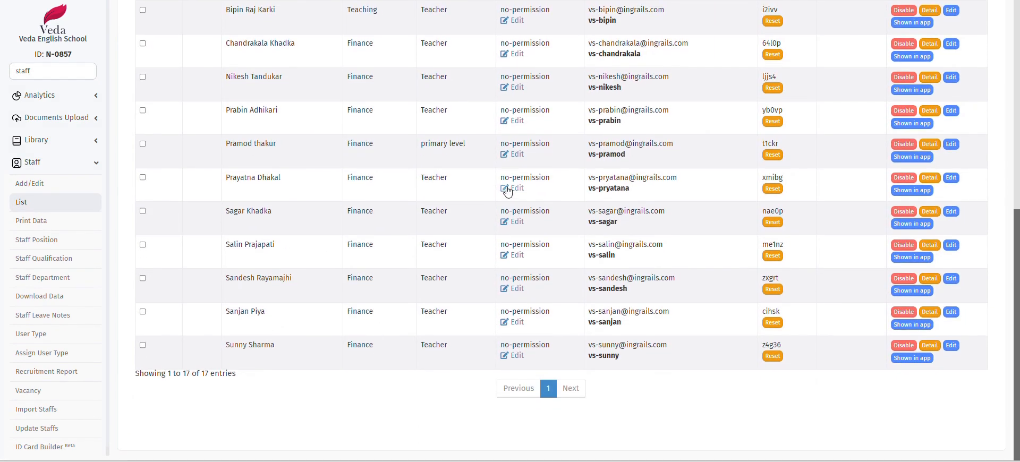
{"action": "left_click_drag", "start_coordinate": [223, 86], "coordinate": [337, 413]}
{"action": "left_click", "coordinate": [330, 94]}
{"action": "double_click", "coordinate": [47, 70]}
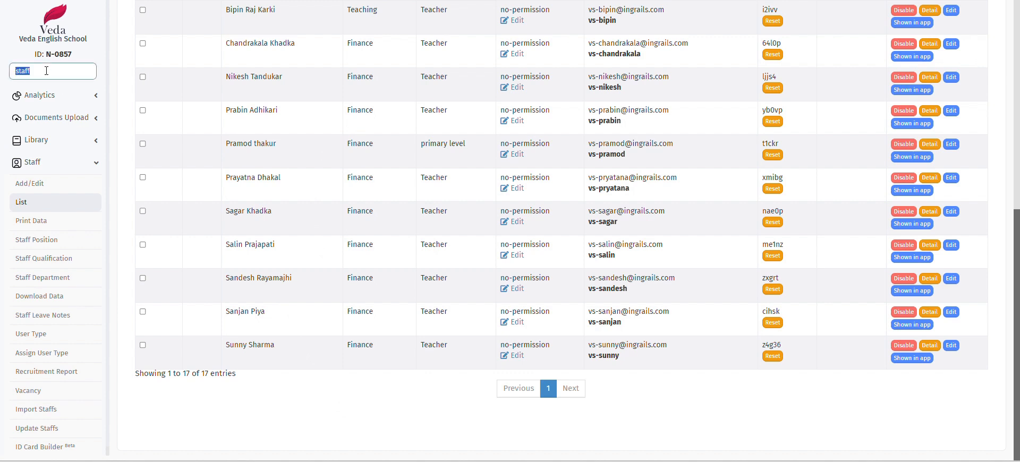